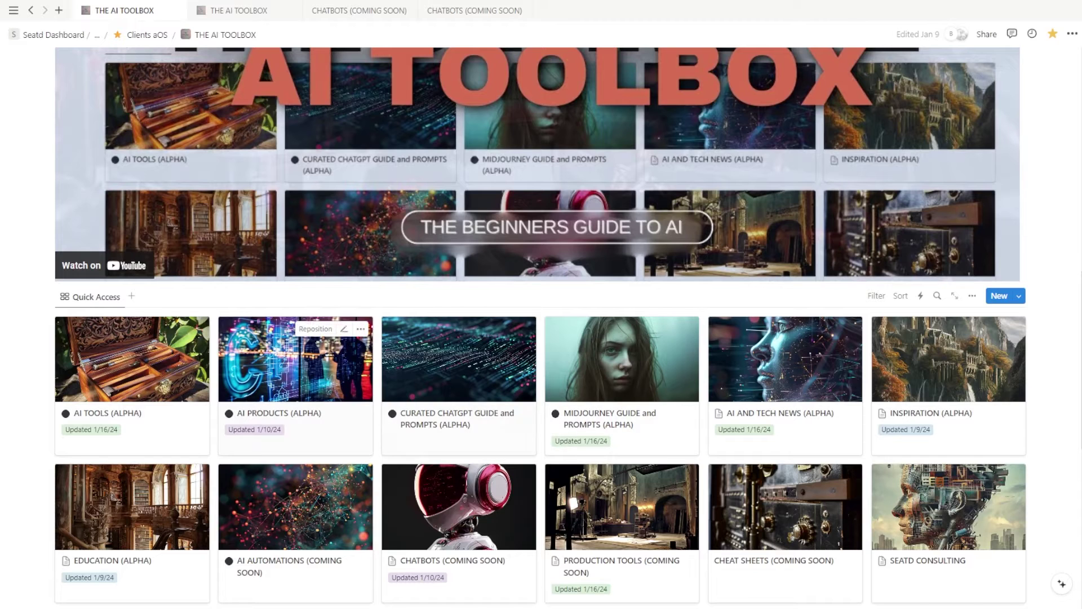
# Step: Open the CURATED CHATGPT GUIDE and PROMPTS (ALPHA) page and browse its prompt sections
pyautogui.click(451, 395)
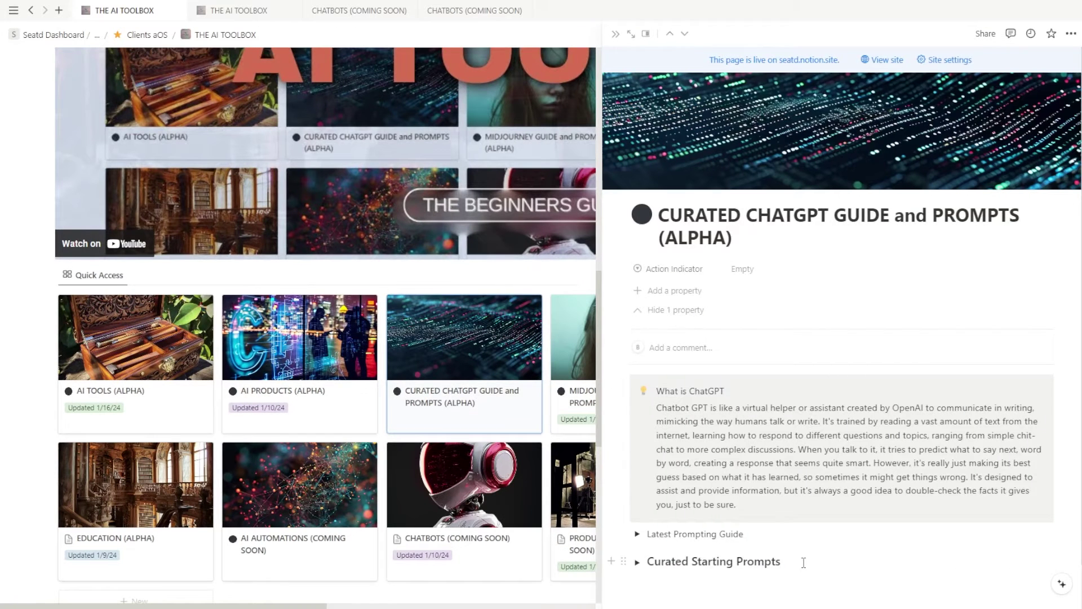
pyautogui.scroll(-1, 803, 561)
pyautogui.click(637, 514)
pyautogui.scroll(-3, 642, 524)
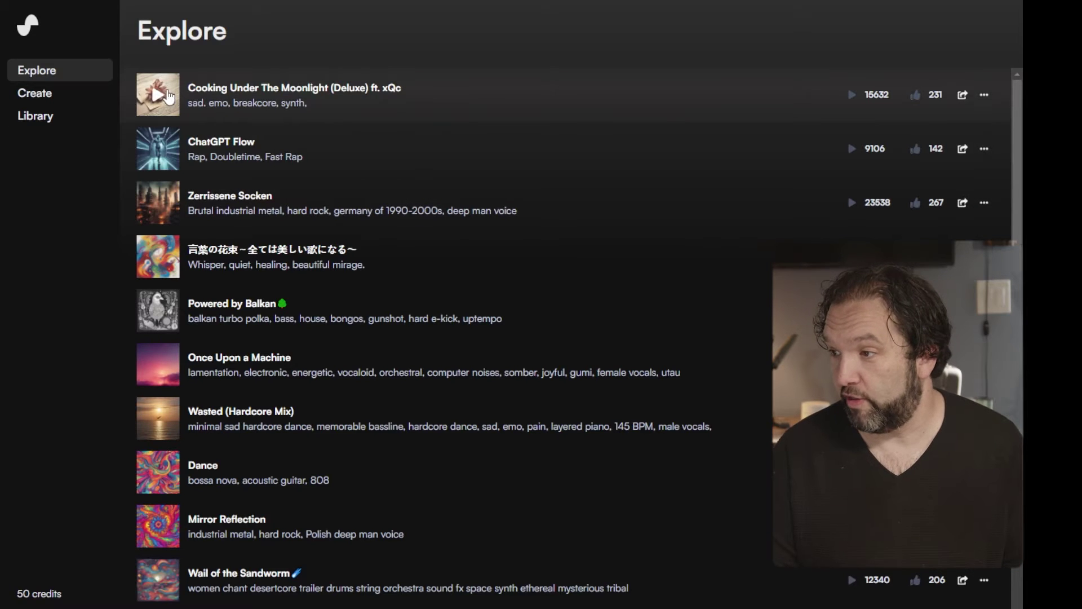
# Step: Switch to Suno and preview the songs "Cooking Under The Moonlight (Deluxe) ft. xQc" and "ChatGPT Flow"
pyautogui.click(161, 97)
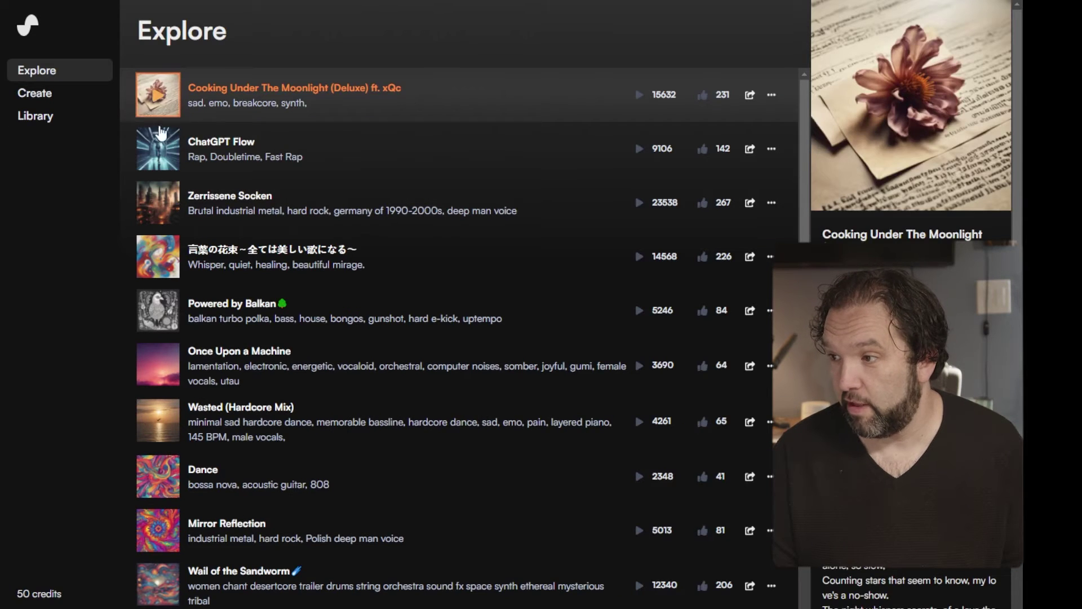
pyautogui.click(163, 150)
pyautogui.click(163, 150)
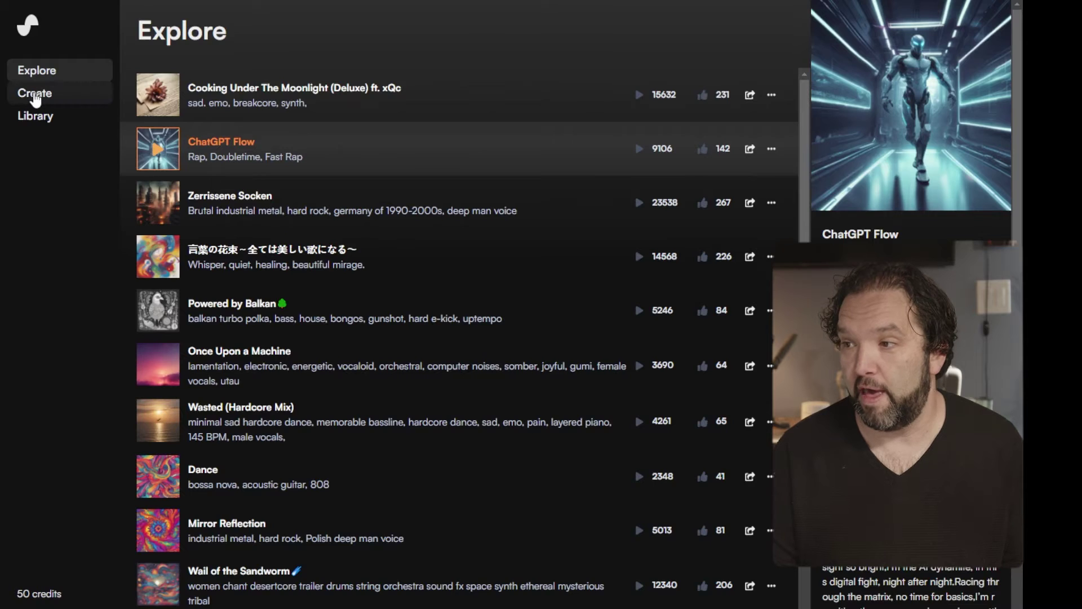
# Step: Open the song creation page and enable Custom Mode for writing original lyrics
pyautogui.click(35, 99)
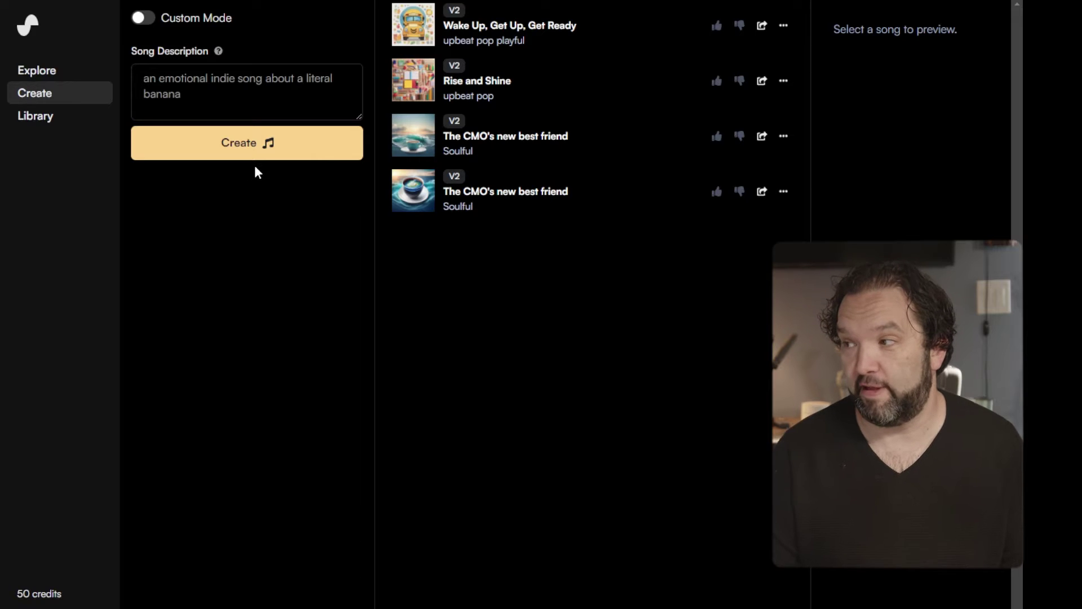
pyautogui.click(184, 78)
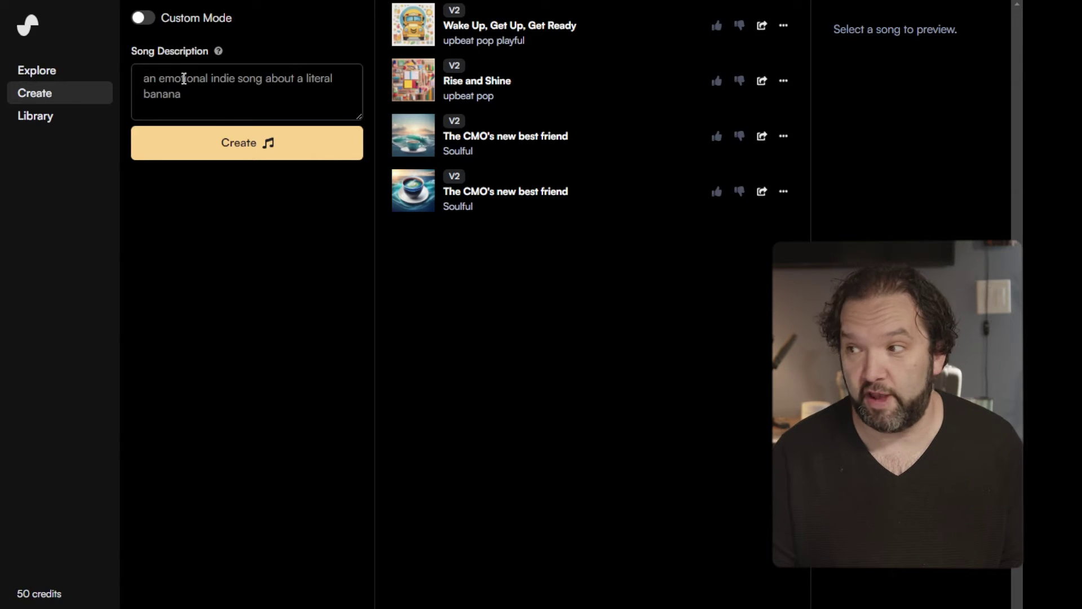
pyautogui.click(182, 81)
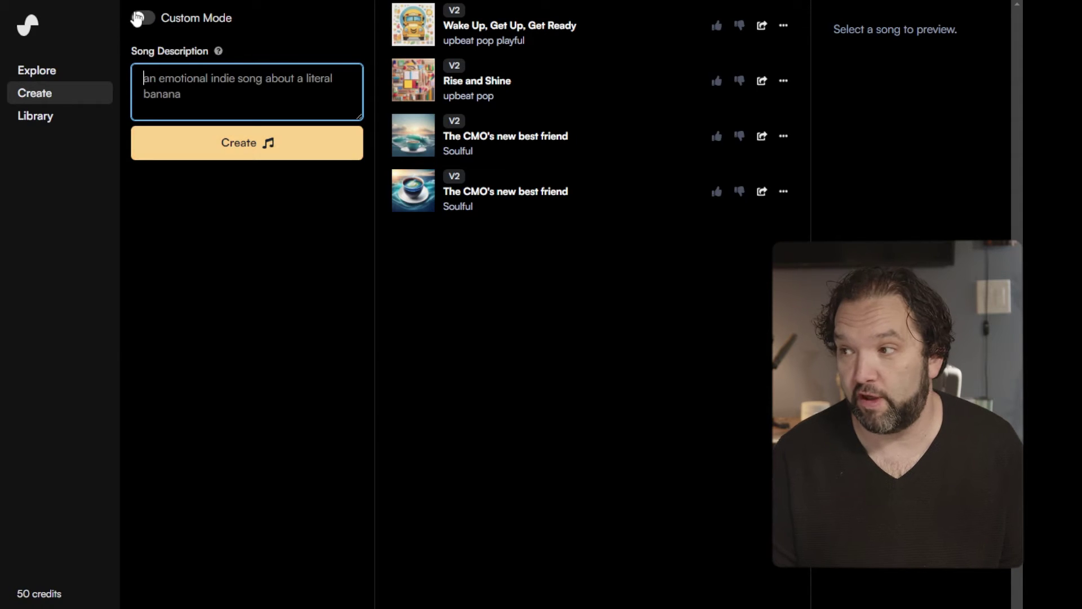
pyautogui.click(140, 19)
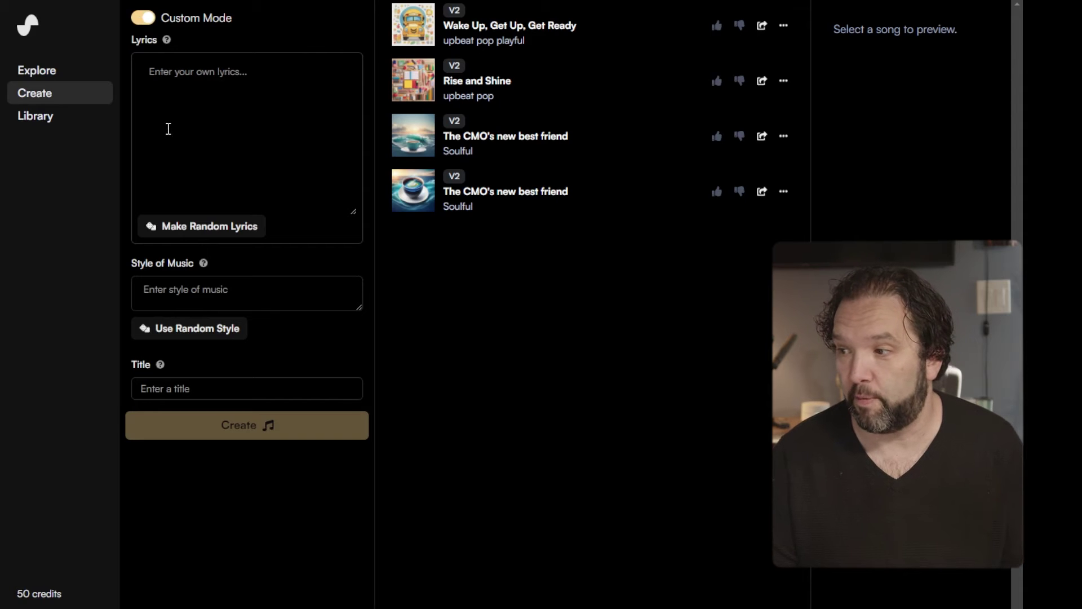
# Step: Enter the song lyrics "Welcome in You like to eat greens yeah?" and "We got Romaine, Spinich and even Arugala" on separate lines
pyautogui.click(201, 131)
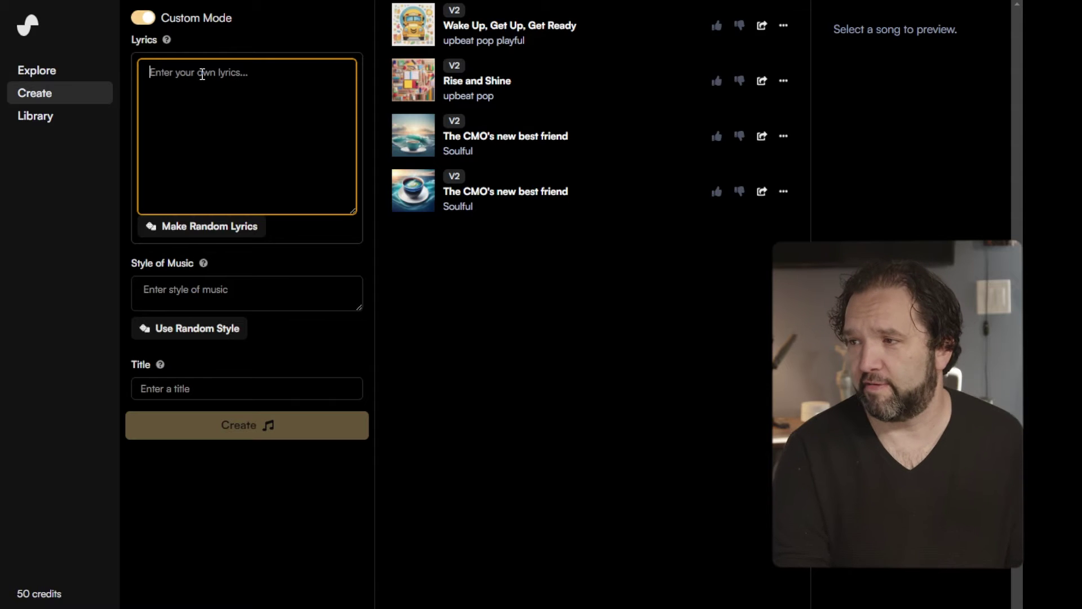
pyautogui.write('Welcome in')
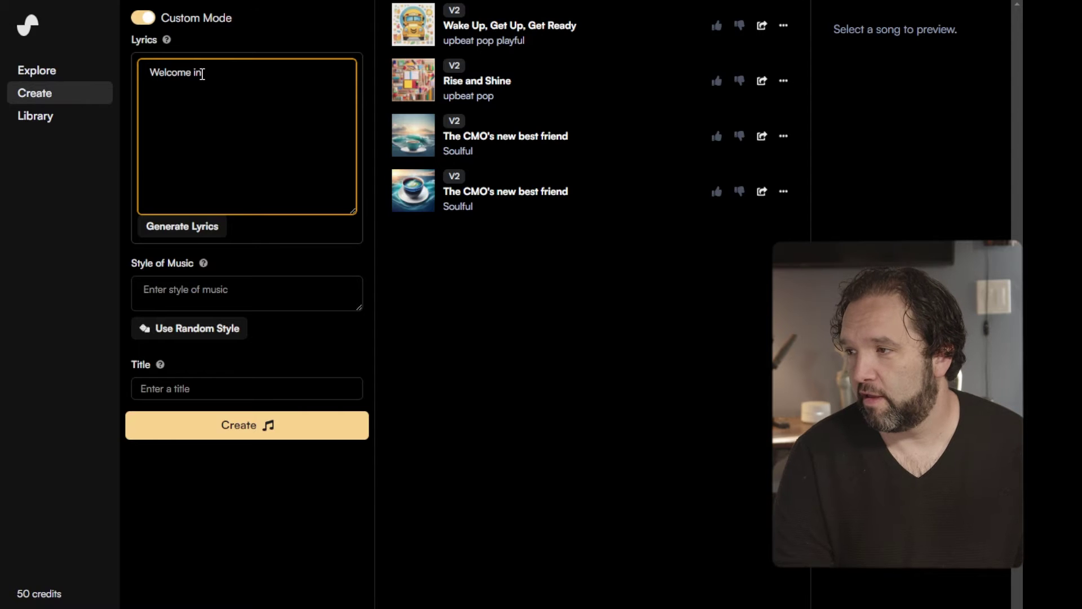
pyautogui.write(' You ')
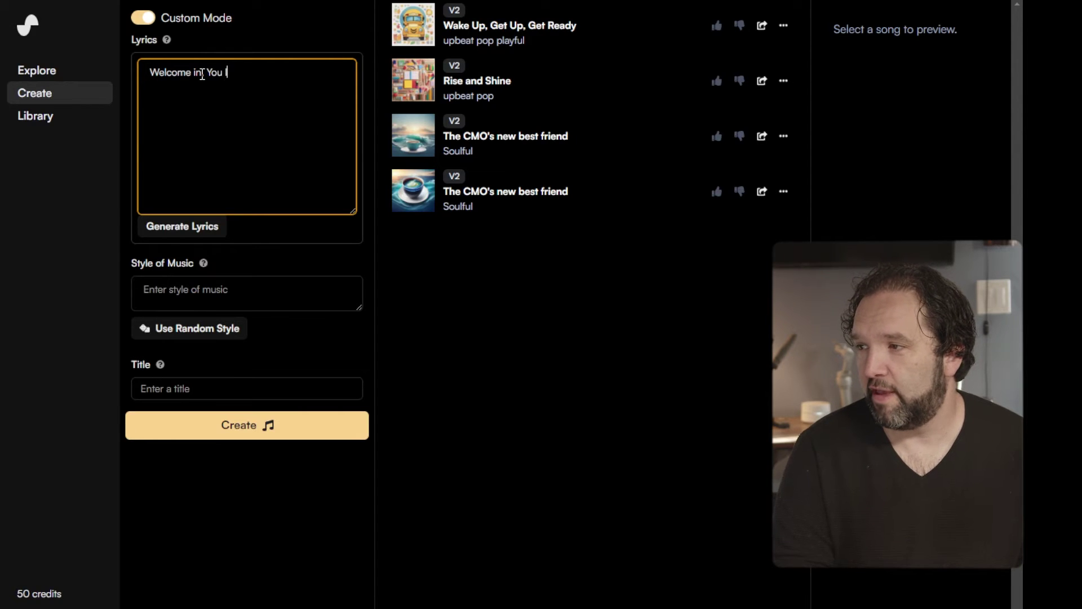
pyautogui.write('like to eat ')
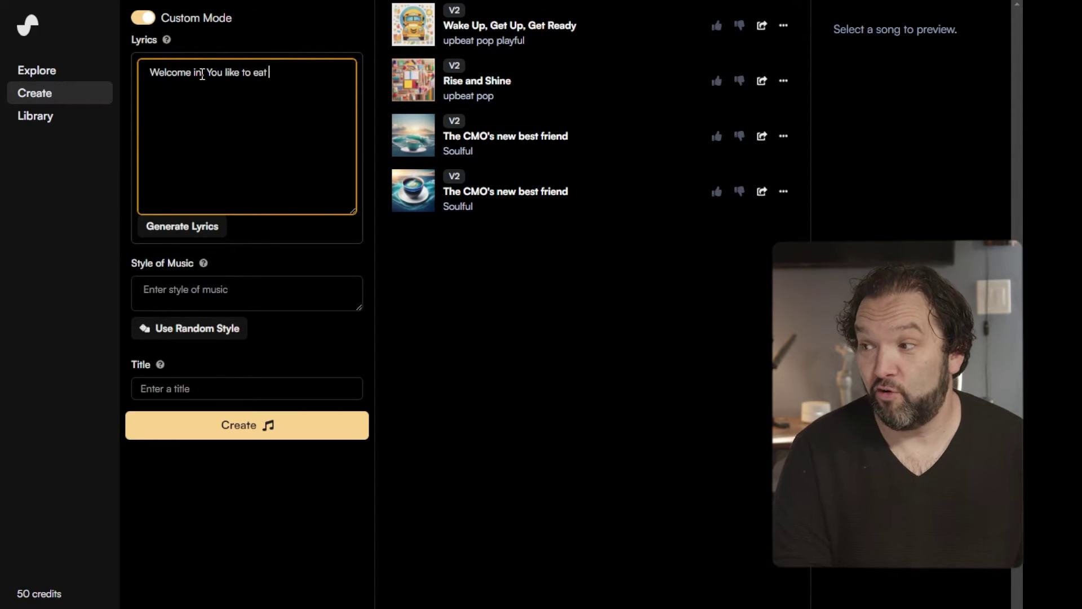
pyautogui.write('greens ye')
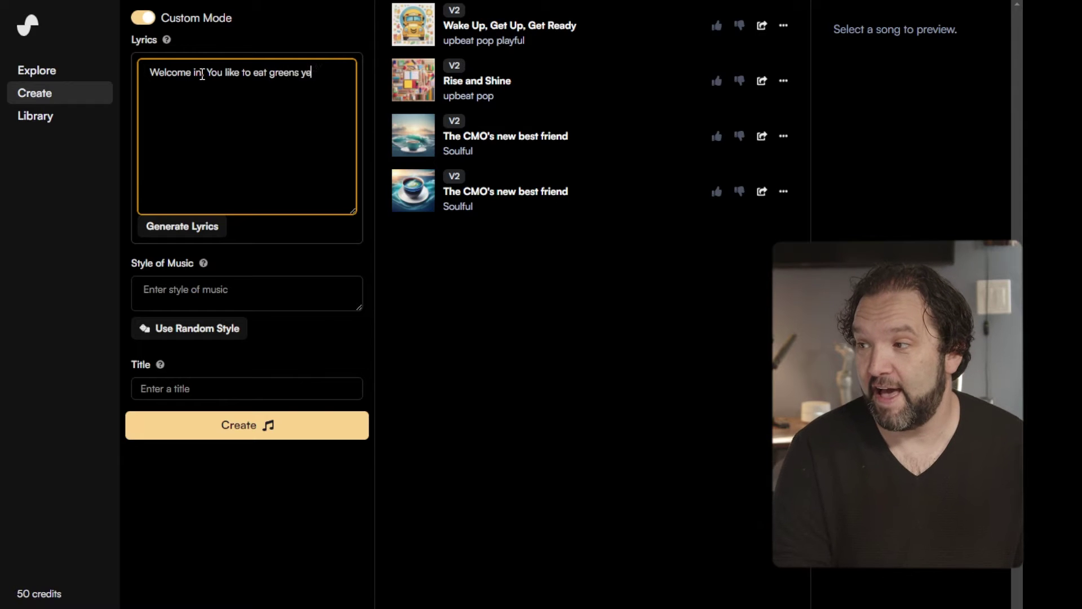
pyautogui.write('ah? We')
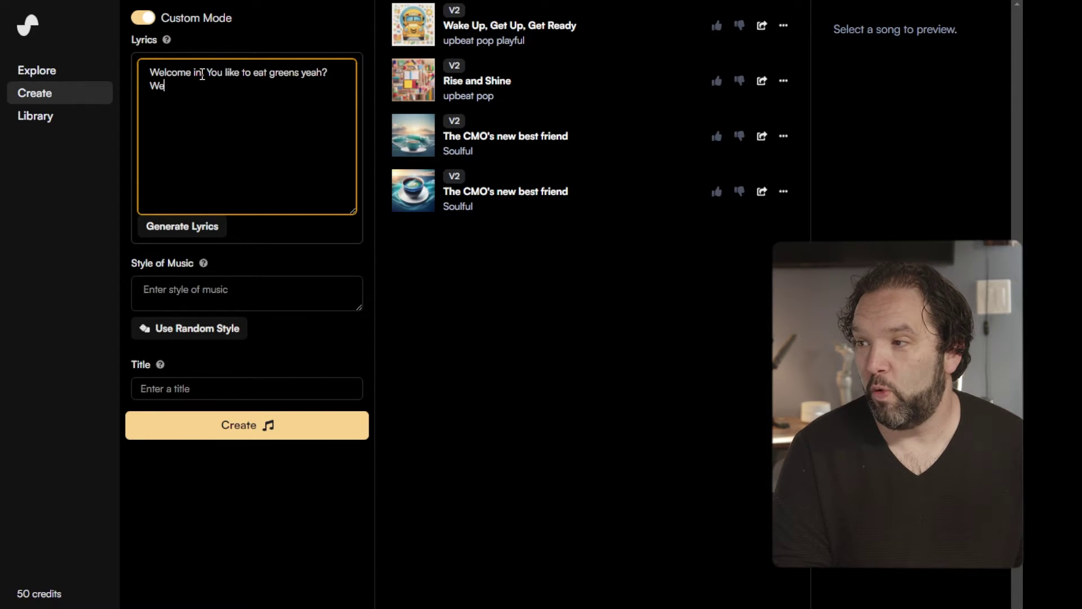
pyautogui.write(' got Romain')
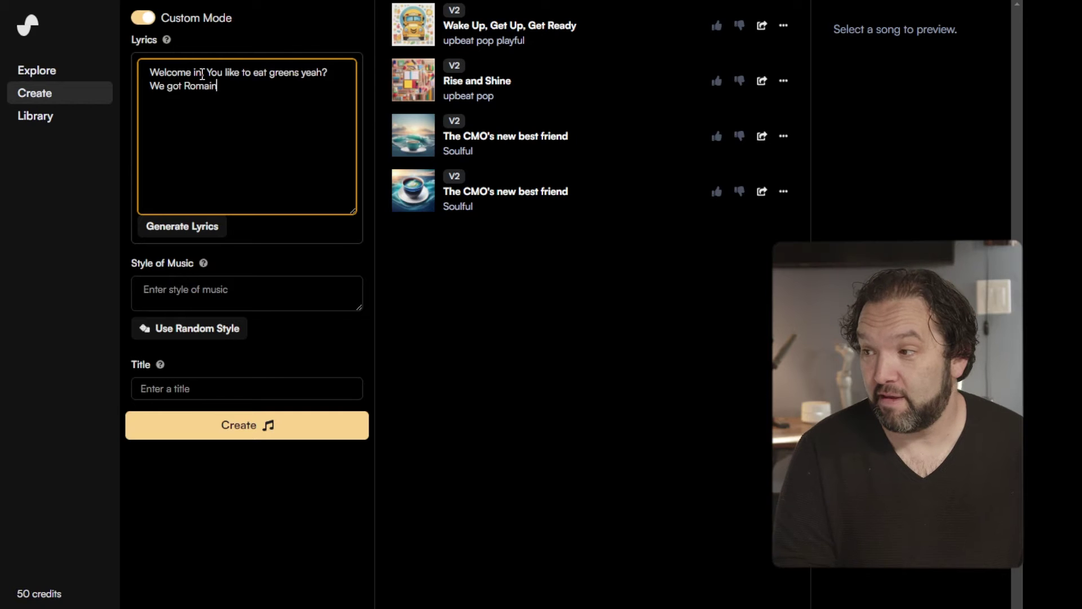
pyautogui.write('e, Sp')
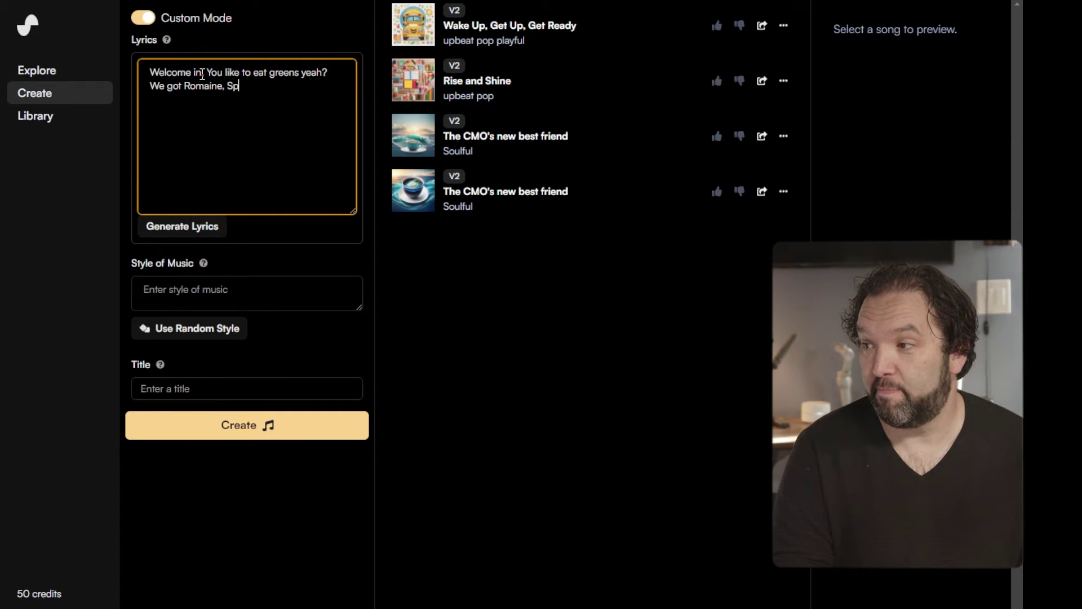
pyautogui.write('inich a')
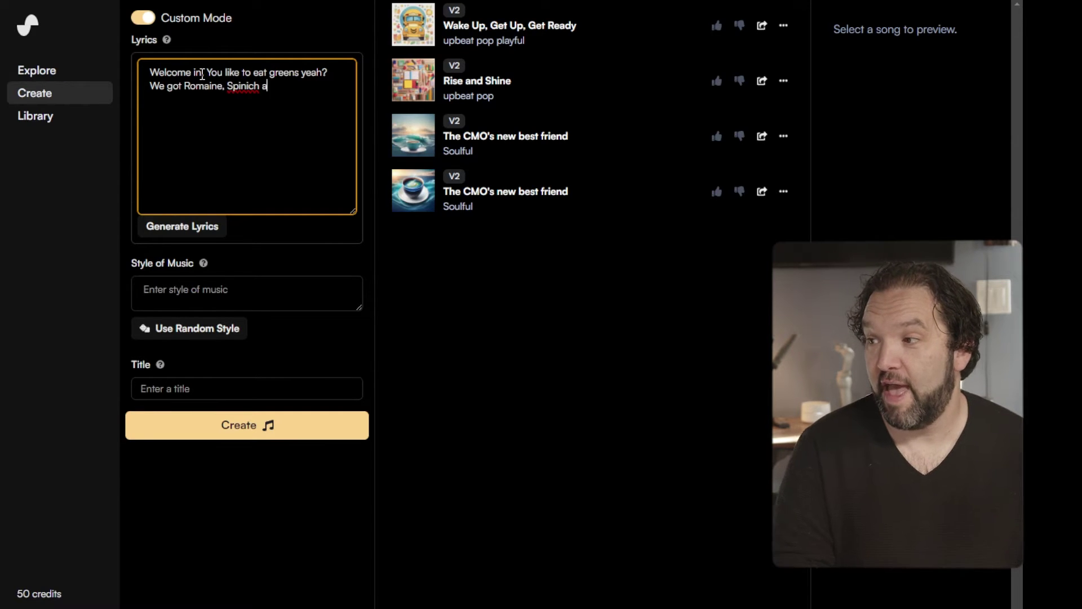
pyautogui.write('nd even ')
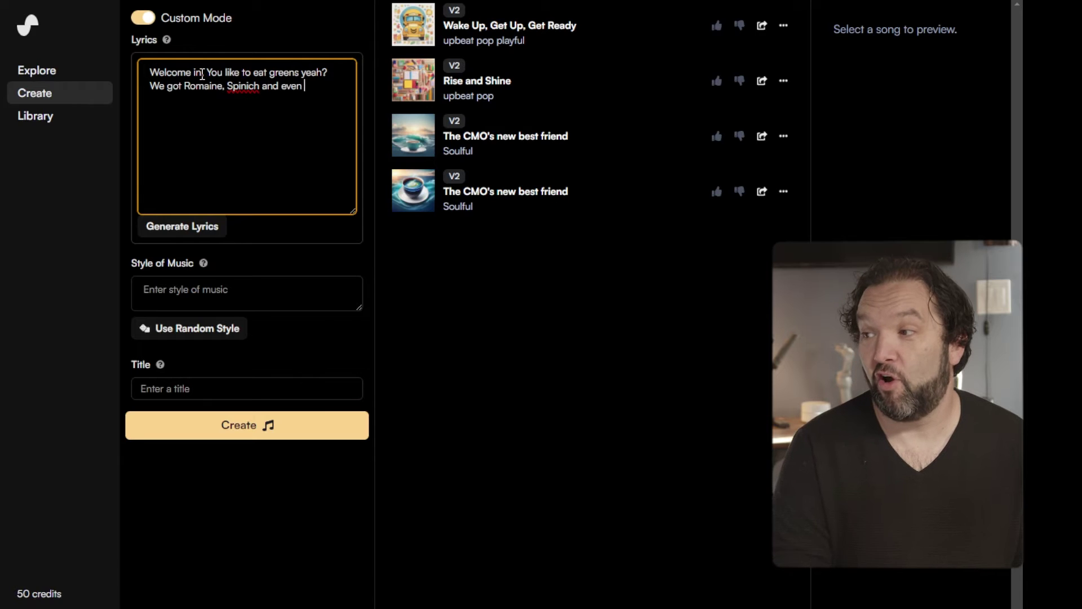
pyautogui.write('Arugala')
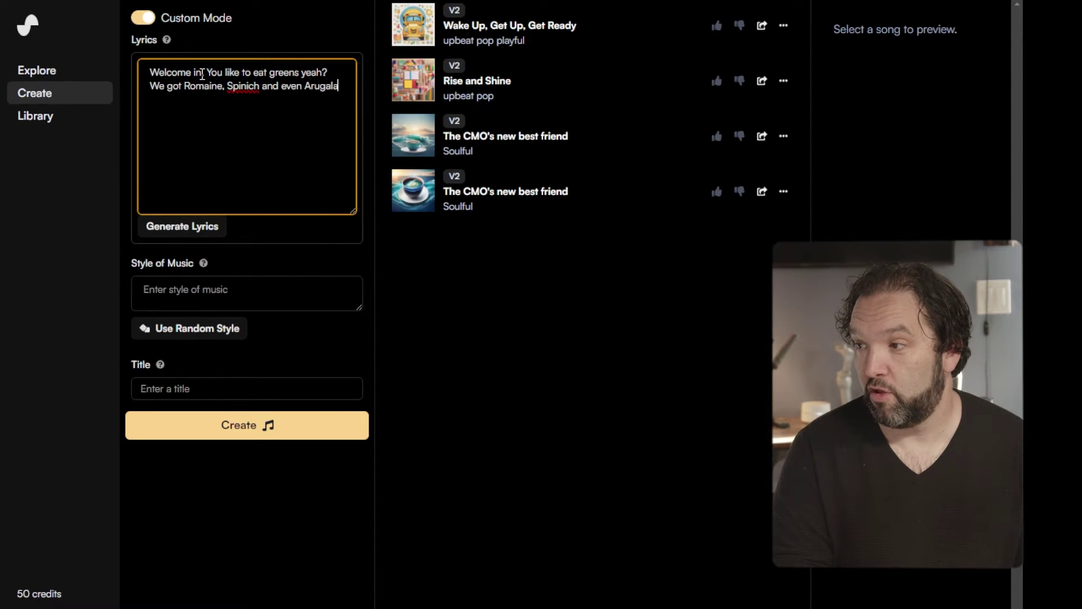
# Step: Add the lyric lines "You want meat? Well, We have got you covered." and "Salami, Chicken and even fish."
pyautogui.press('Return')
pyautogui.write('You want meat?')
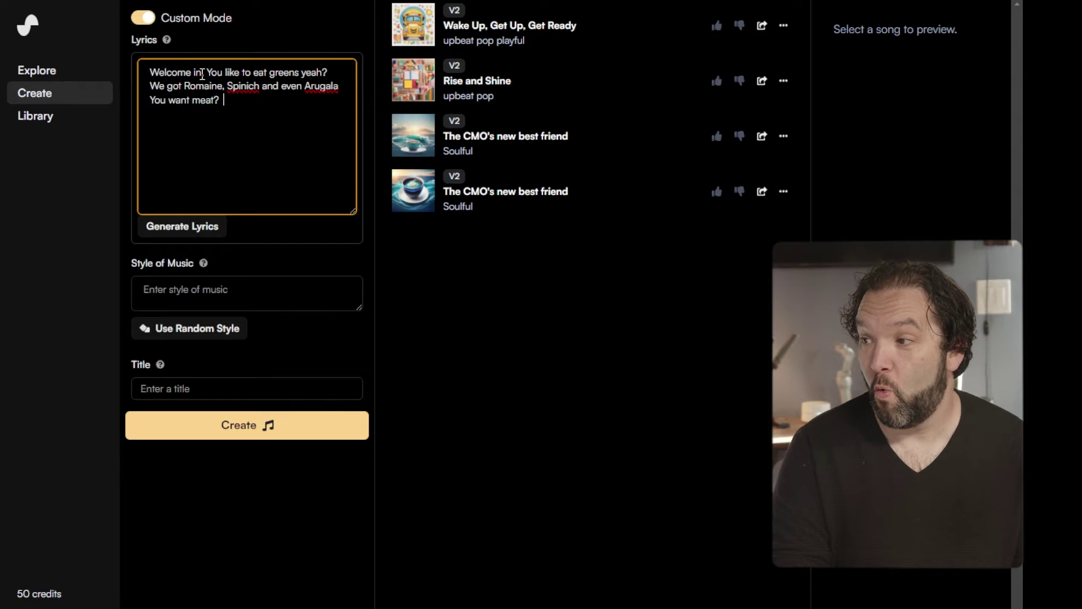
pyautogui.write('  Well, We')
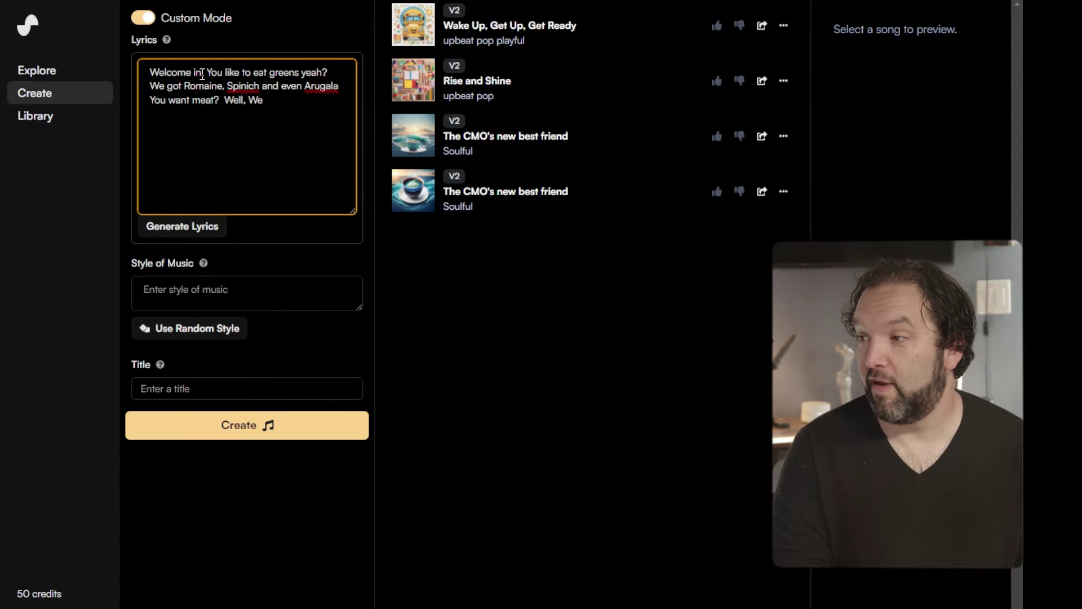
pyautogui.write(' have got yo')
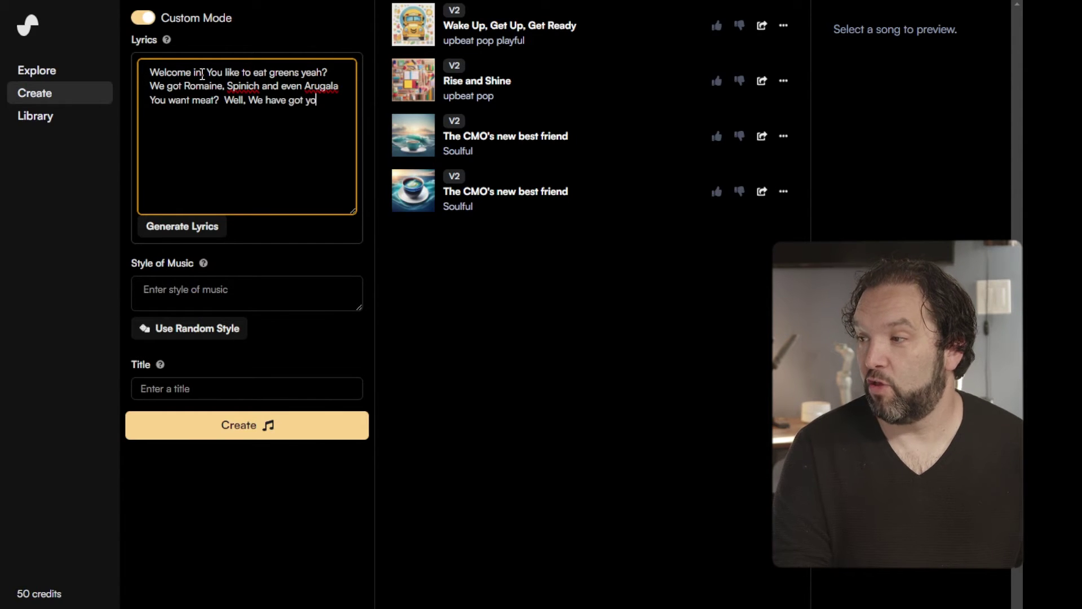
pyautogui.write('u covered')
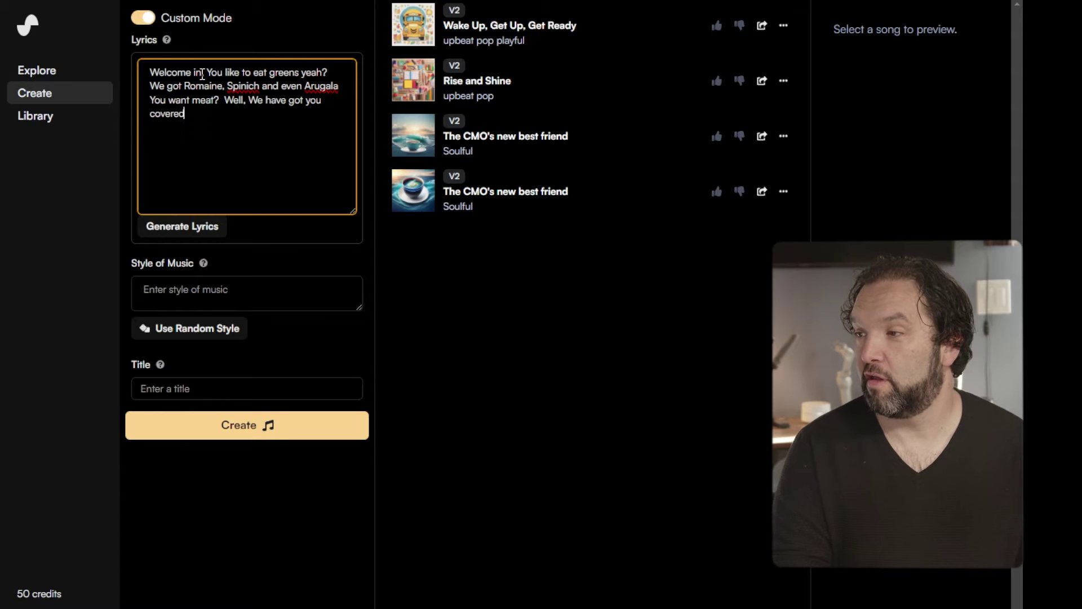
pyautogui.write('. Salamic')
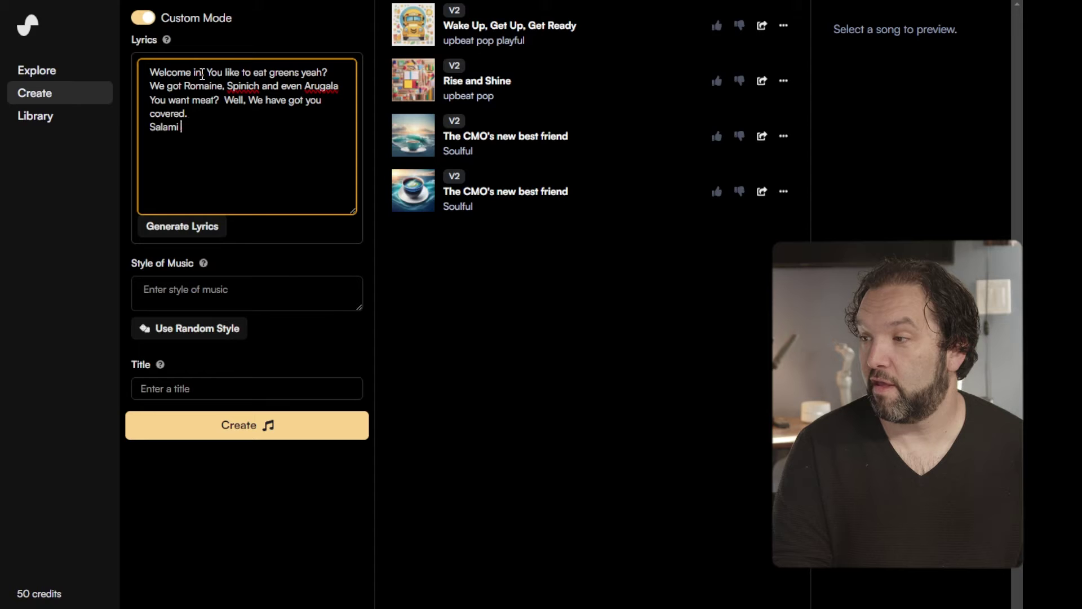
pyautogui.write(', Chic')
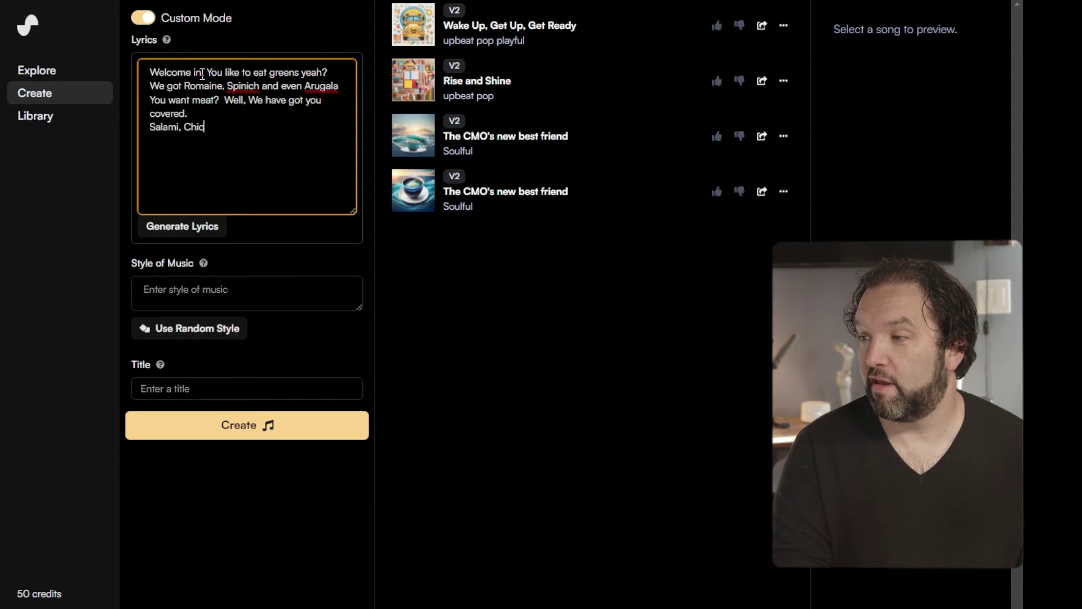
pyautogui.write('ken and even')
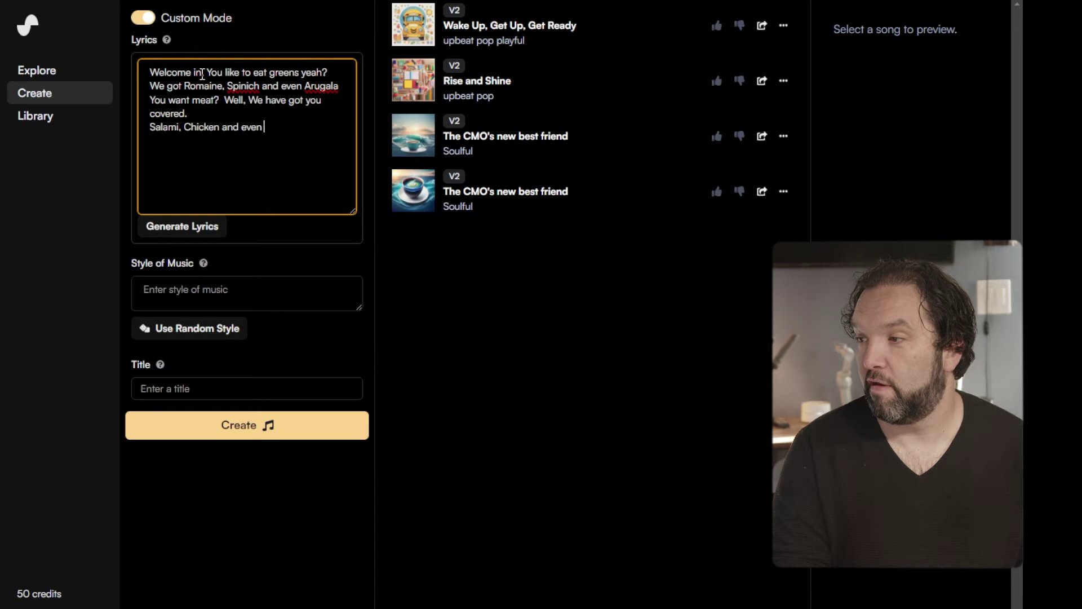
pyautogui.write(' fish')
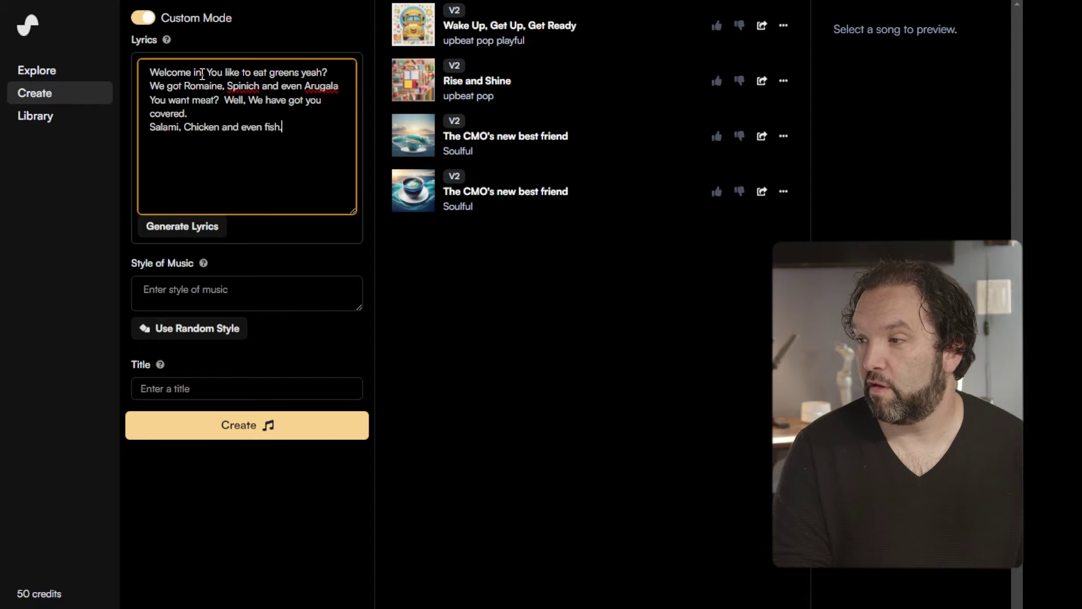
pyautogui.write('.')
# Step: Add the lyric line "You make it your way, We do the rest" below the fish line
pyautogui.press('Return')
pyautogui.write('You pi')
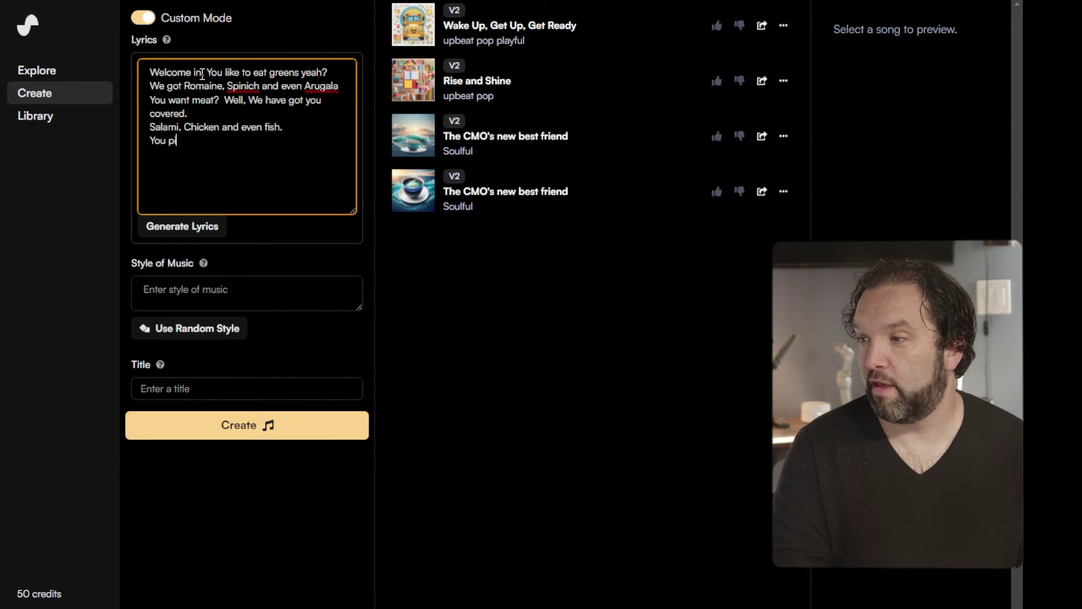
pyautogui.write('ck')
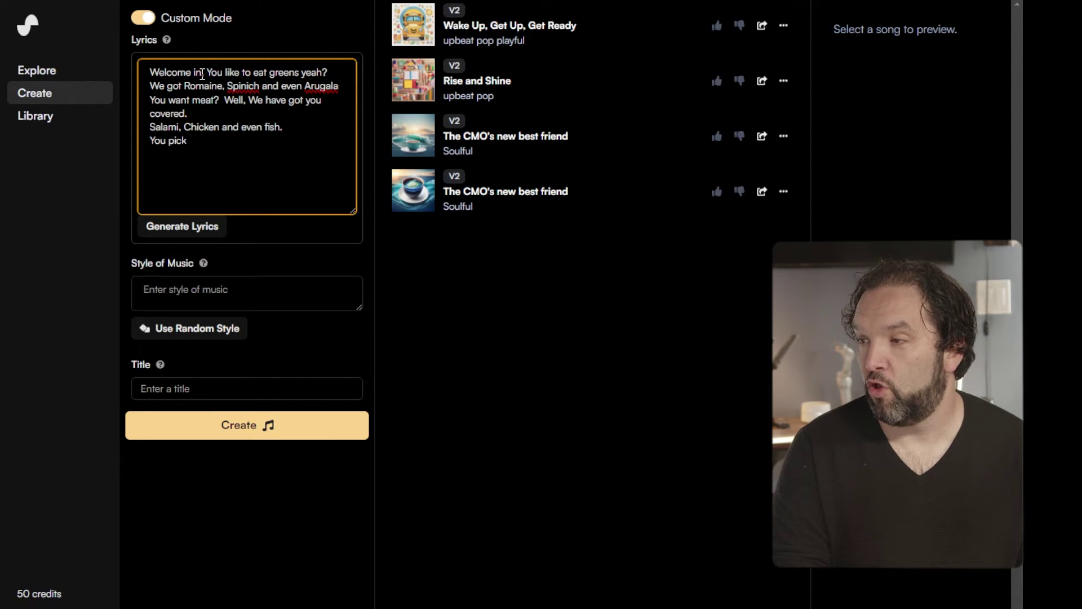
pyautogui.press('BackSpace')
pyautogui.press('BackSpace')
pyautogui.press('BackSpace')
pyautogui.press('BackSpace')
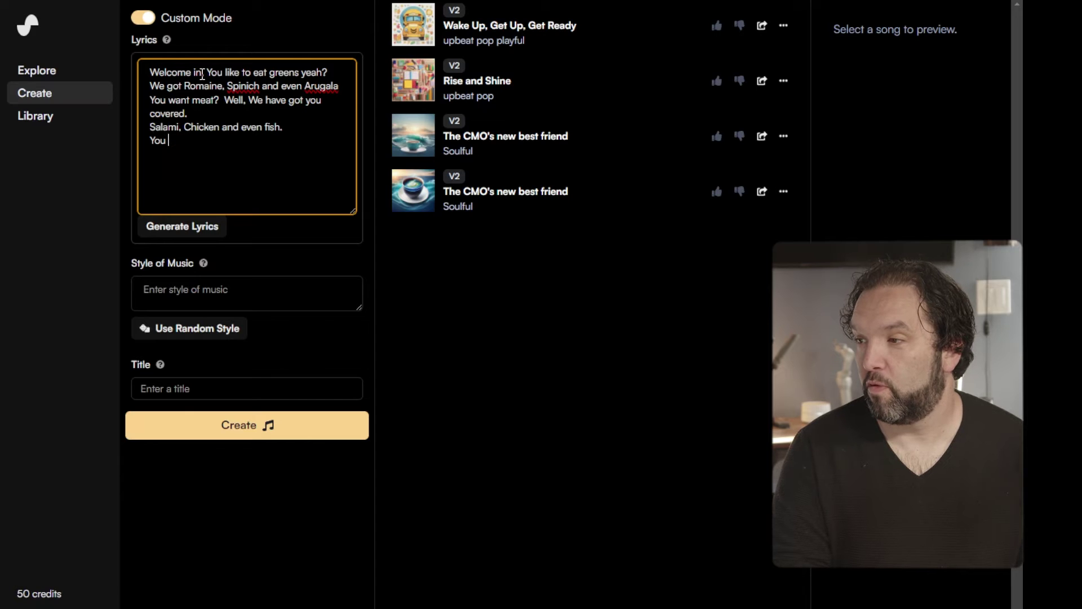
pyautogui.press('BackSpace')
pyautogui.write('You make')
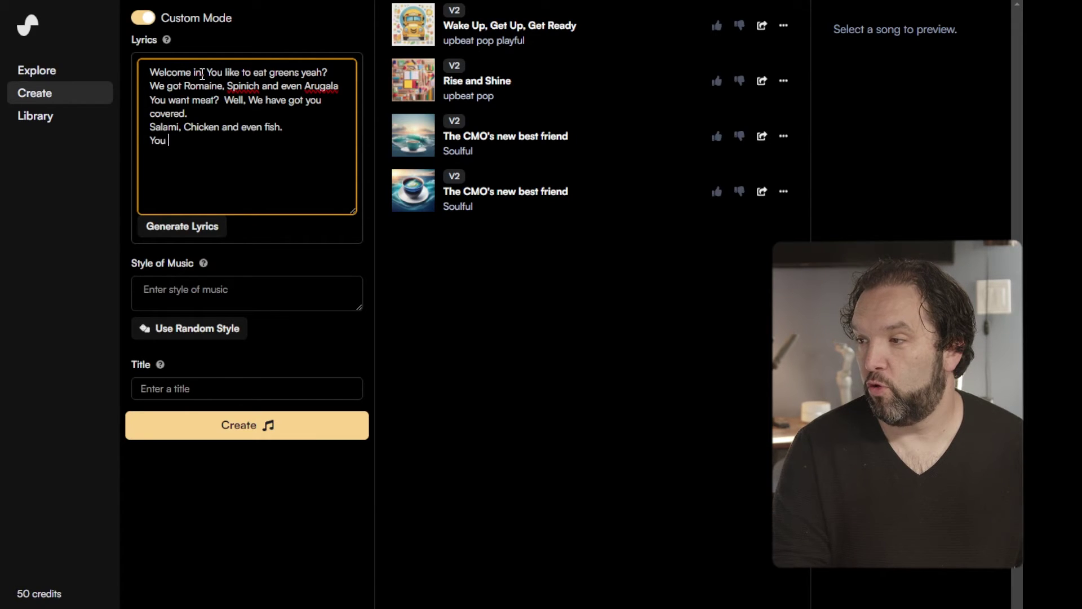
pyautogui.write(' it your way')
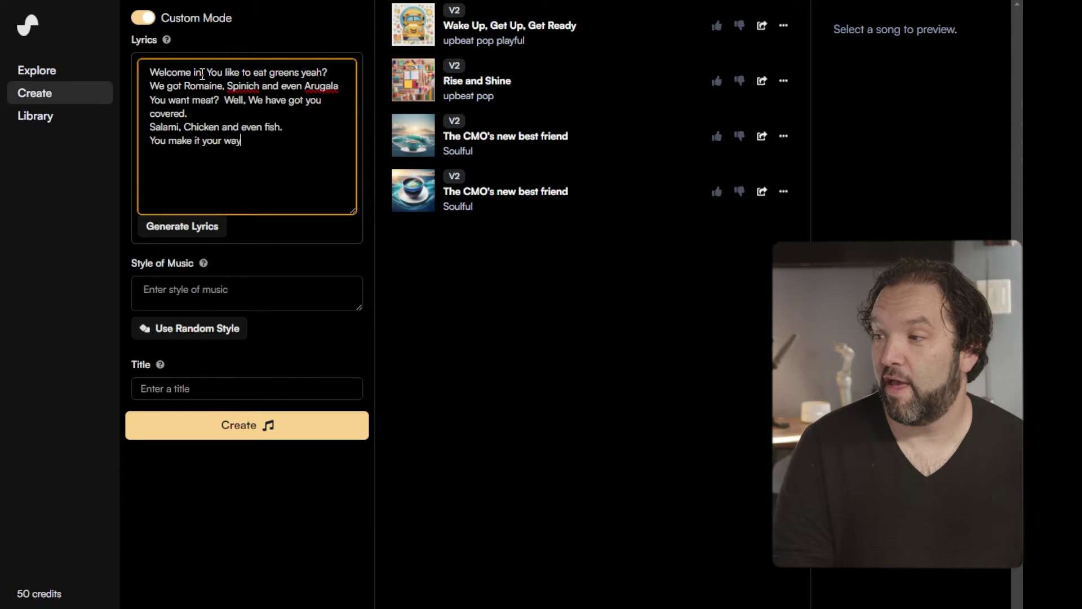
pyautogui.write('. We do the res')
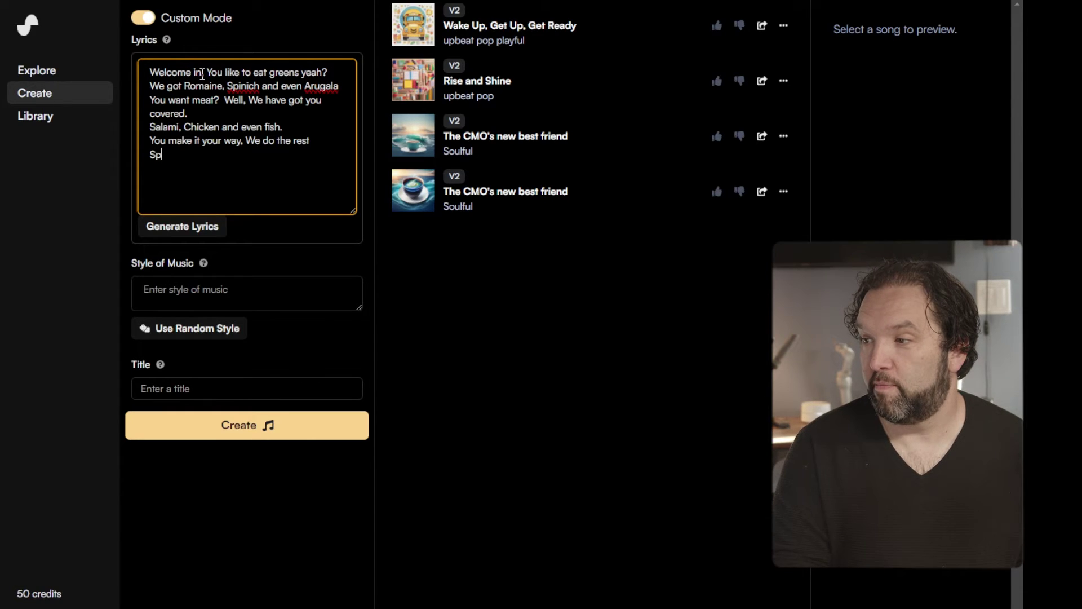
# Step: Add the lyric line "Spin that dressing fast fast fast."
pyautogui.write('that dre')
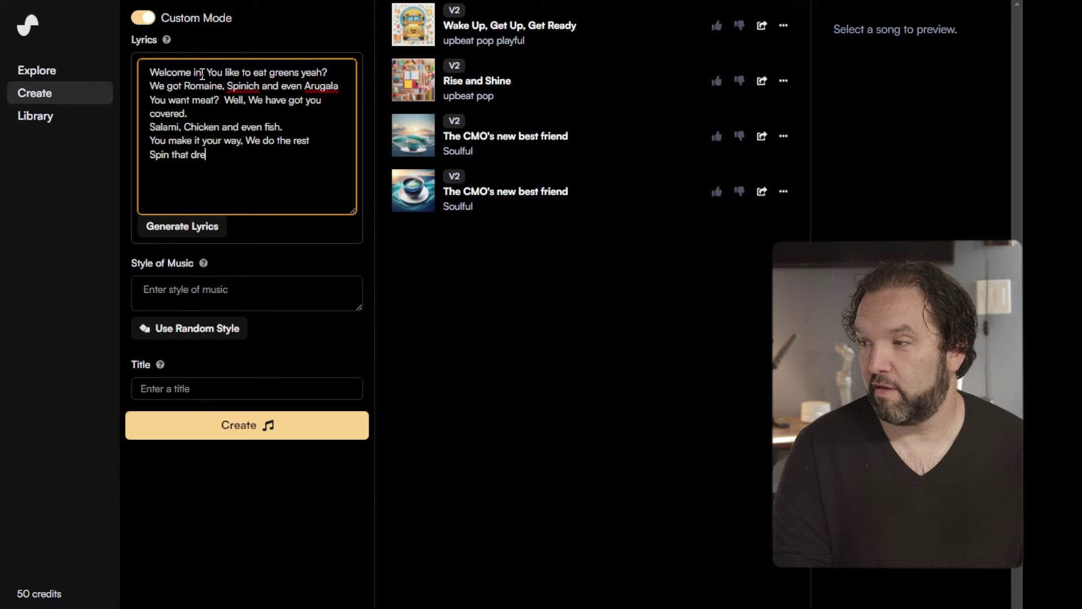
pyautogui.write('ssing fast ')
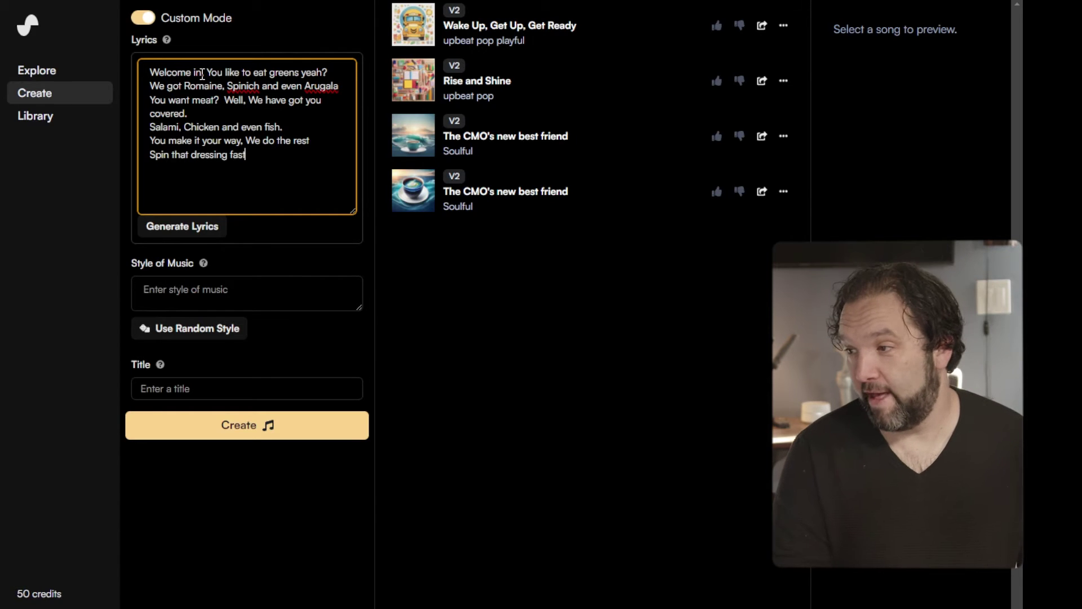
pyautogui.write('fast fas')
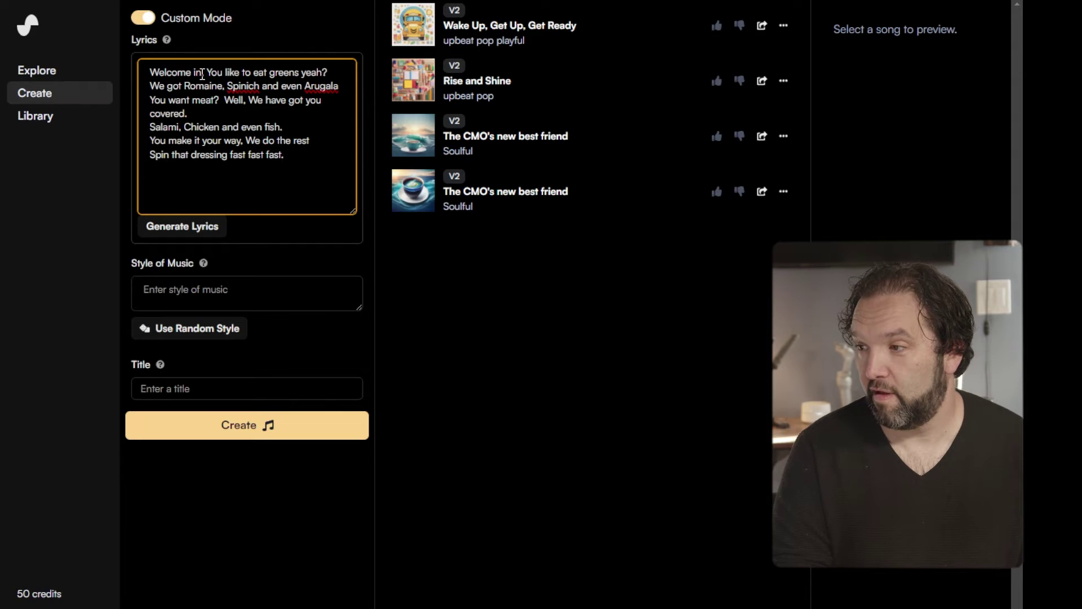
pyautogui.write('t.')
# Step: Finish the lyrics with the lines "Chop it Up, Chop it up" and "Deliver to your table."
pyautogui.press('Return')
pyautogui.write('Chop')
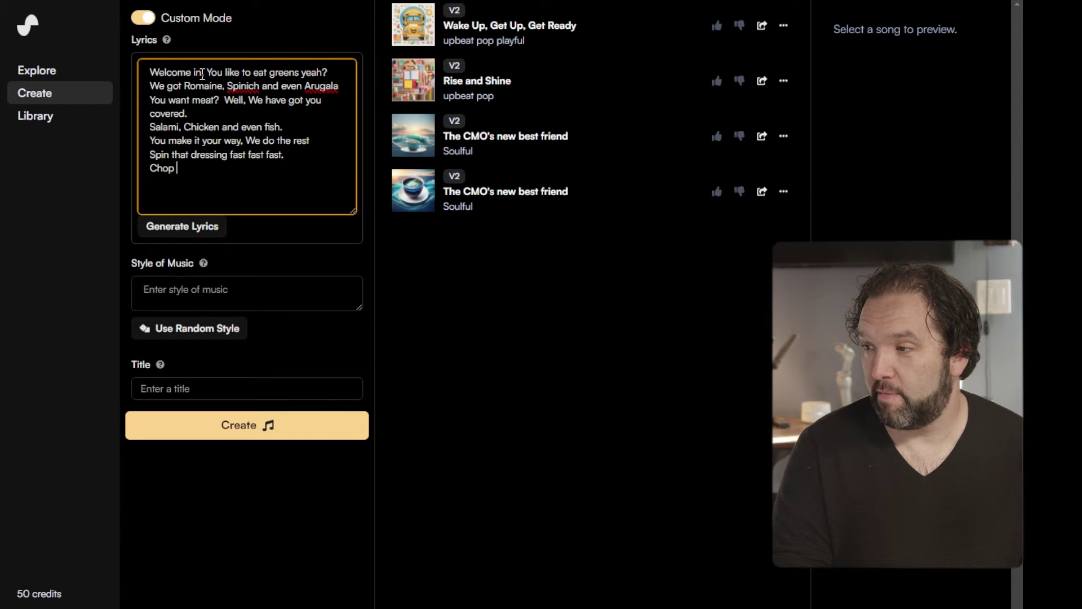
pyautogui.write(' it Up')
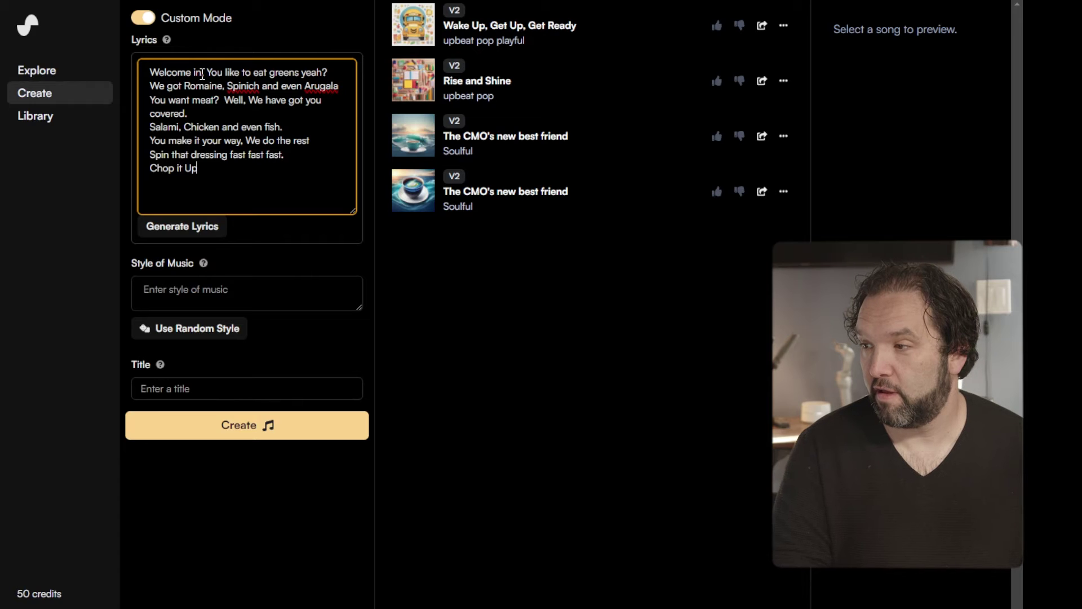
pyautogui.write(', Chop it up')
pyautogui.press('Return')
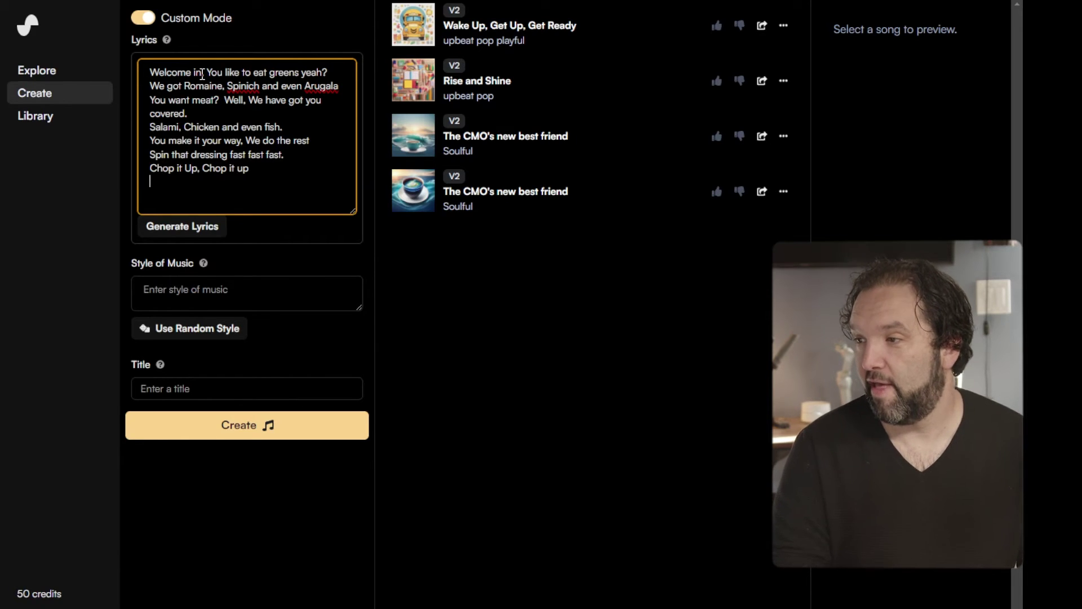
pyautogui.write('Delive')
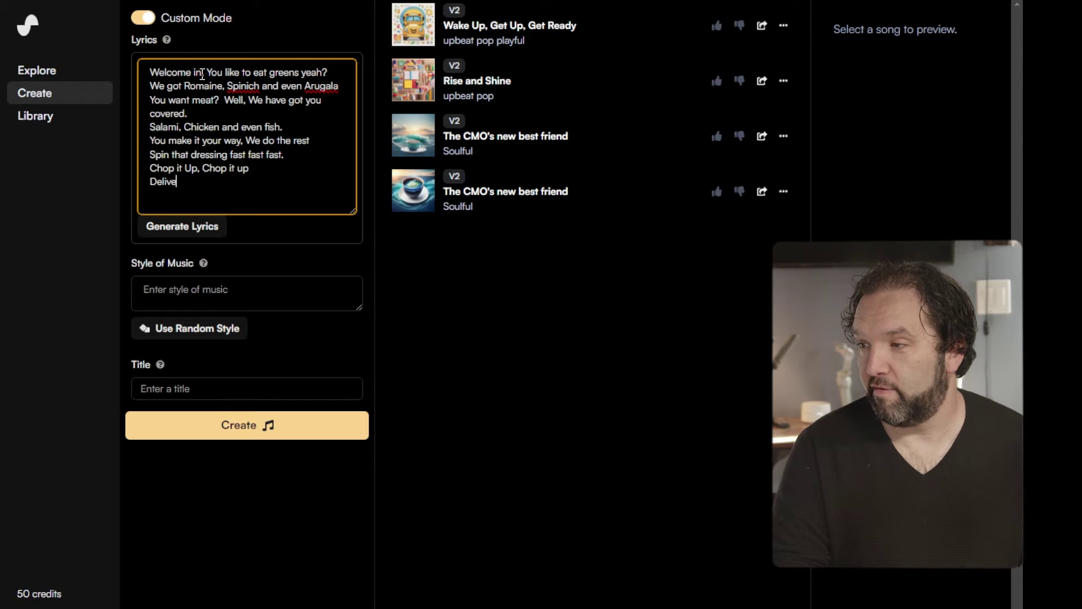
pyautogui.write('r to your table.')
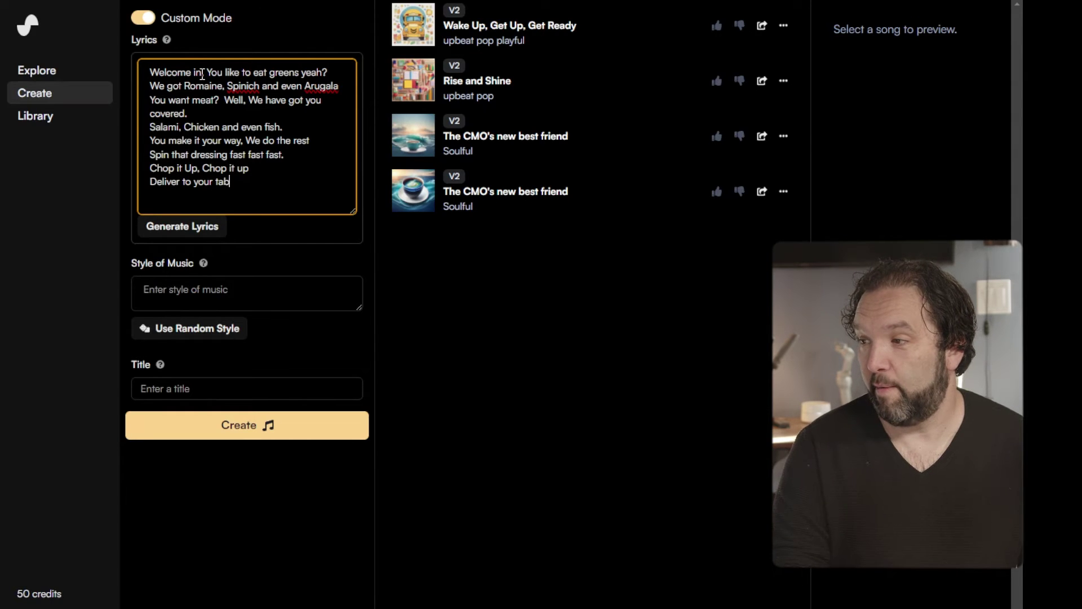
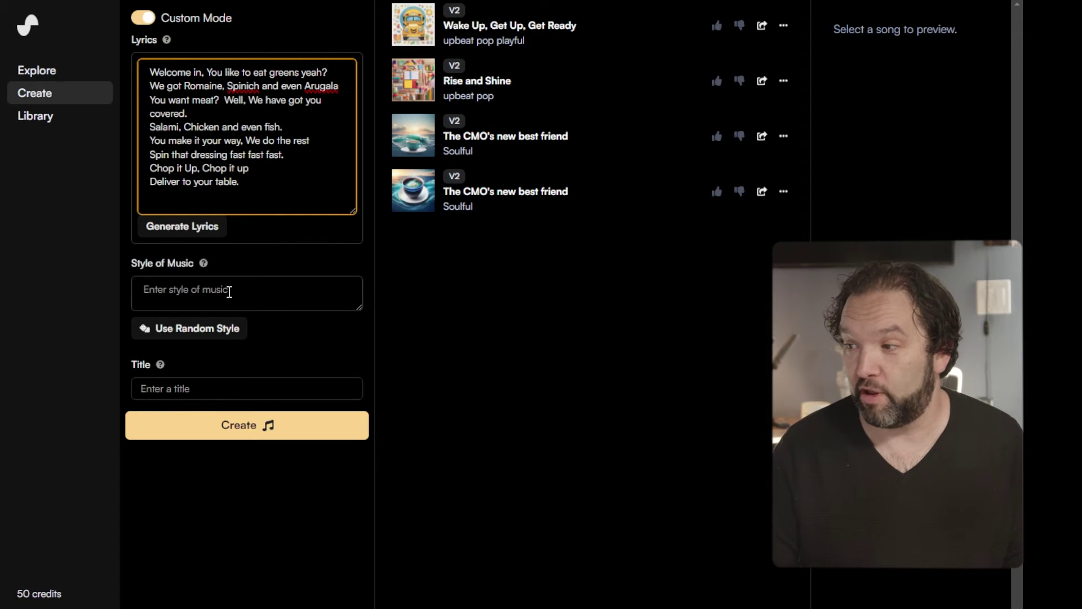
# Step: Set the style of music to "Punk Rock" and the song title to "Chop It Up"
pyautogui.write('Pop')
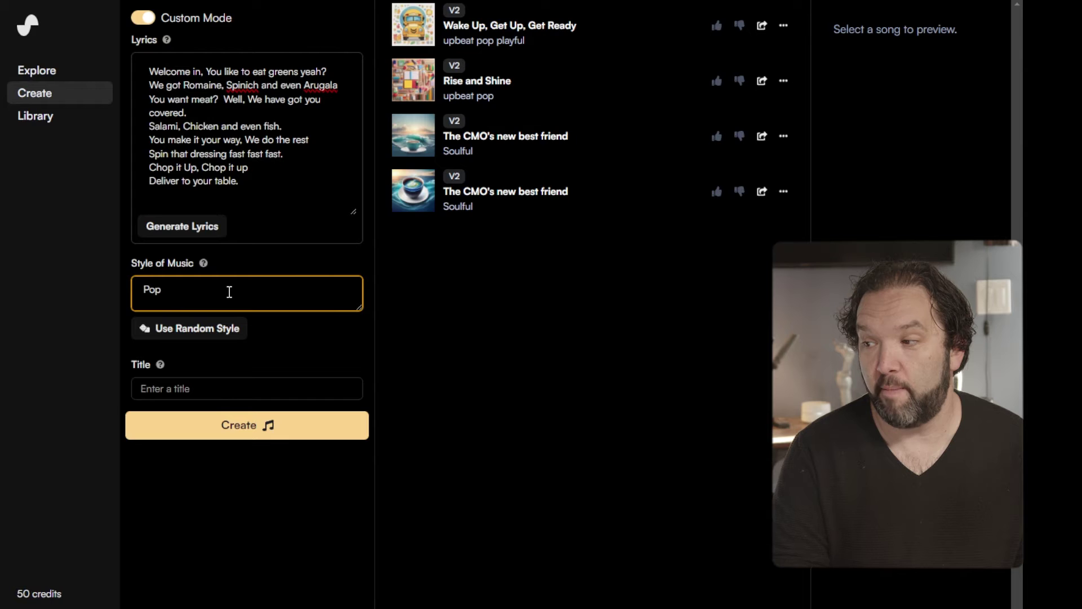
pyautogui.press('BackSpace')
pyautogui.press('BackSpace')
pyautogui.write('Pu')
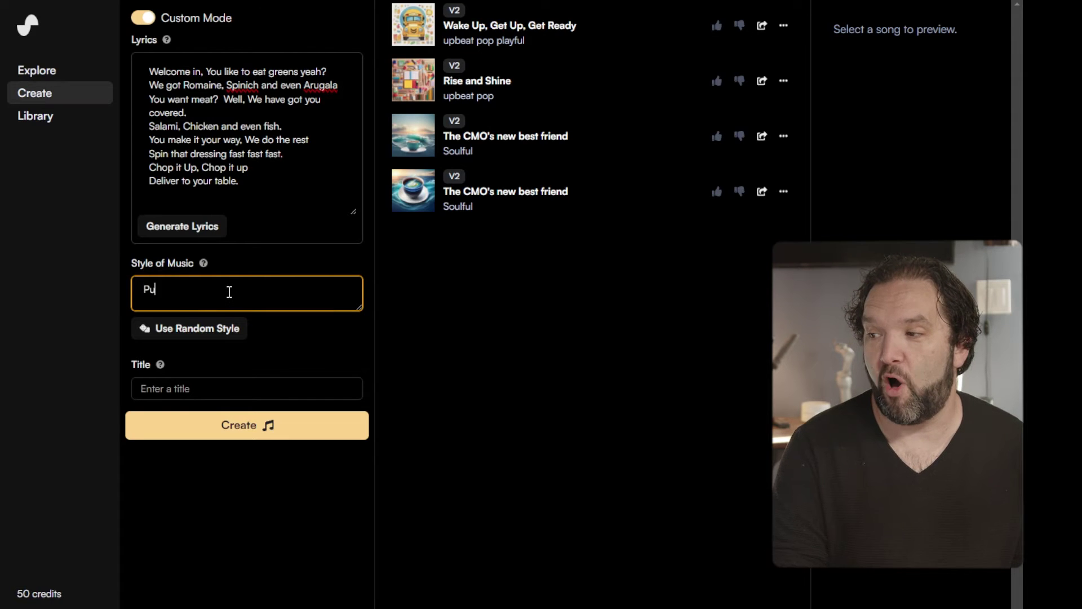
pyautogui.write('nk Rock')
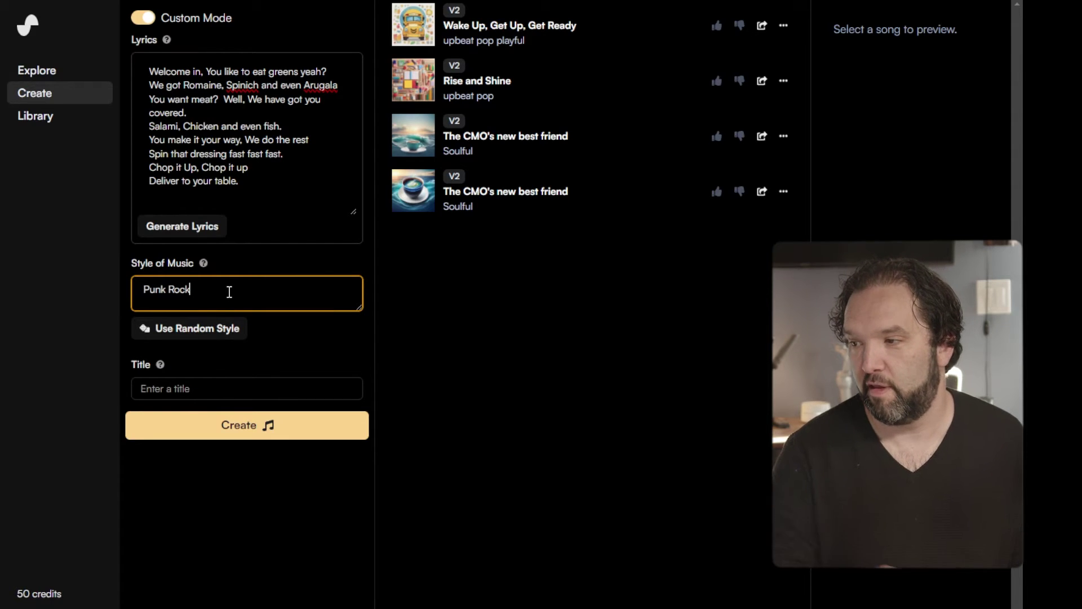
pyautogui.click(220, 394)
pyautogui.write('Chop ')
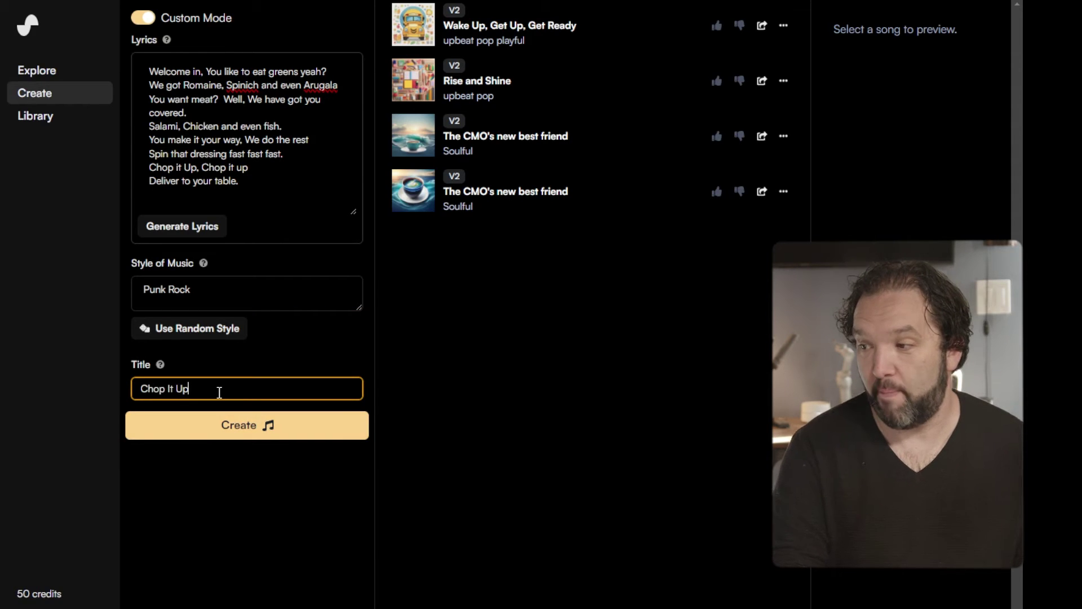
pyautogui.write('It Up')
# Step: Generate the Punk Rock song and listen to both "Chop It Up" versions
pyautogui.click(249, 424)
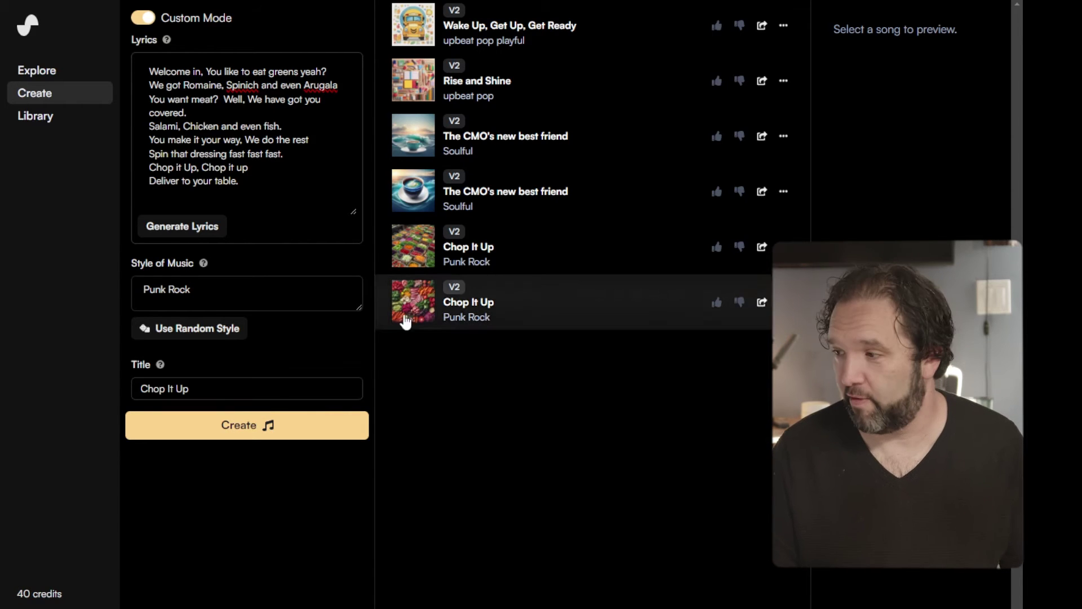
pyautogui.click(415, 250)
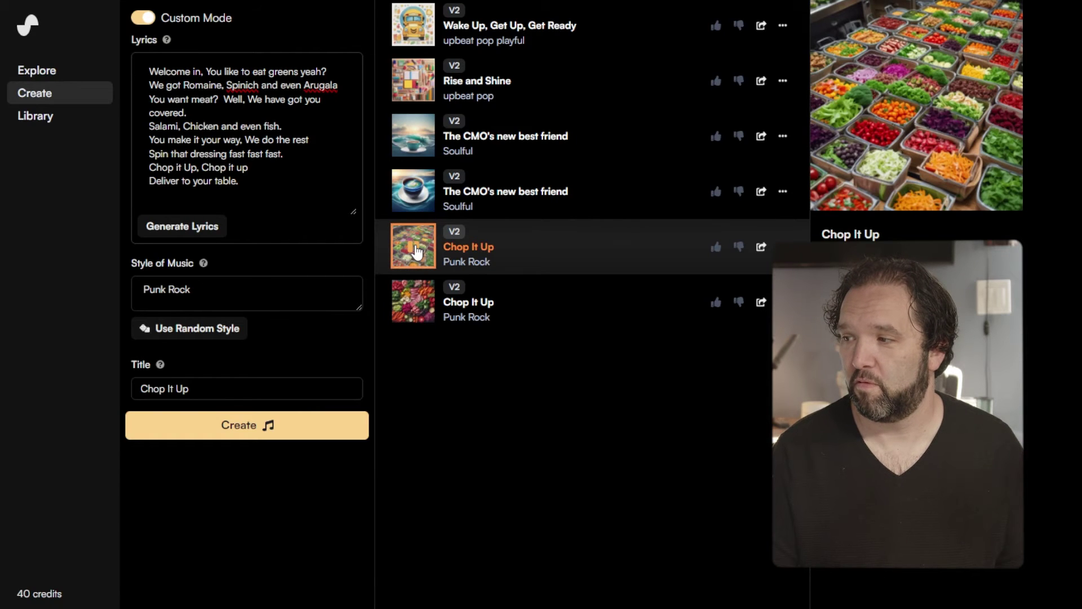
pyautogui.click(417, 309)
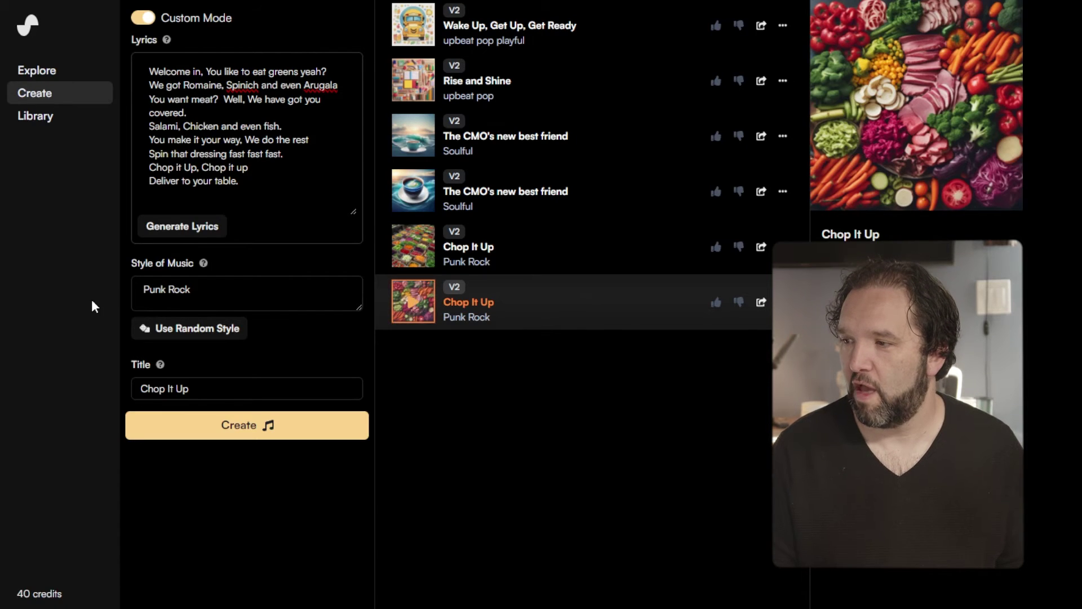
# Step: Generate "Chop It Up" in the style "Deep Soul" and listen to the resulting versions
pyautogui.click(227, 295)
pyautogui.hotkey('ctrl', 'a')
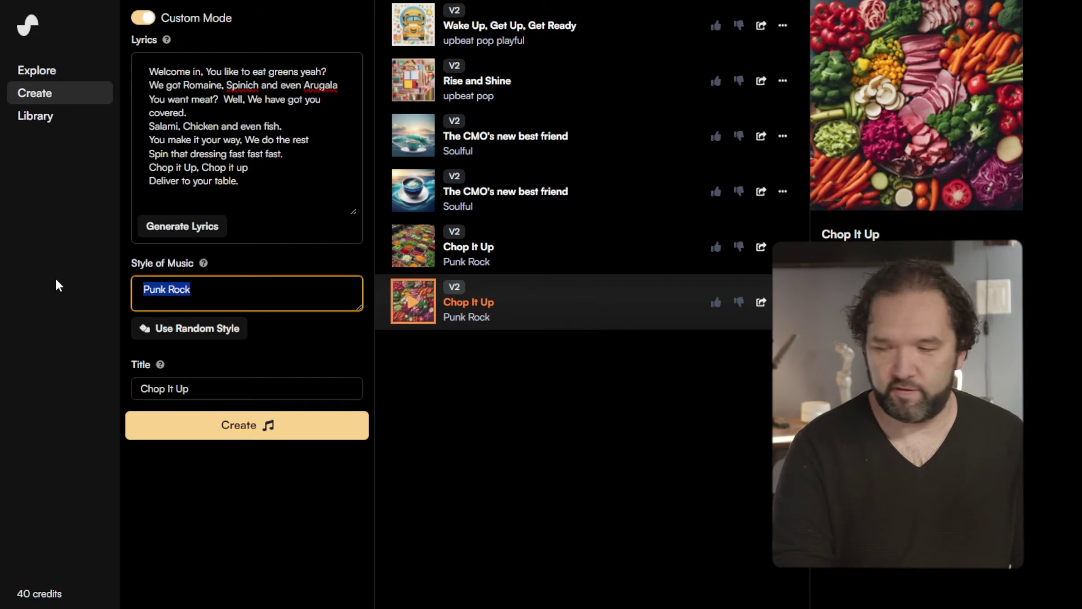
pyautogui.write('Deep Soul')
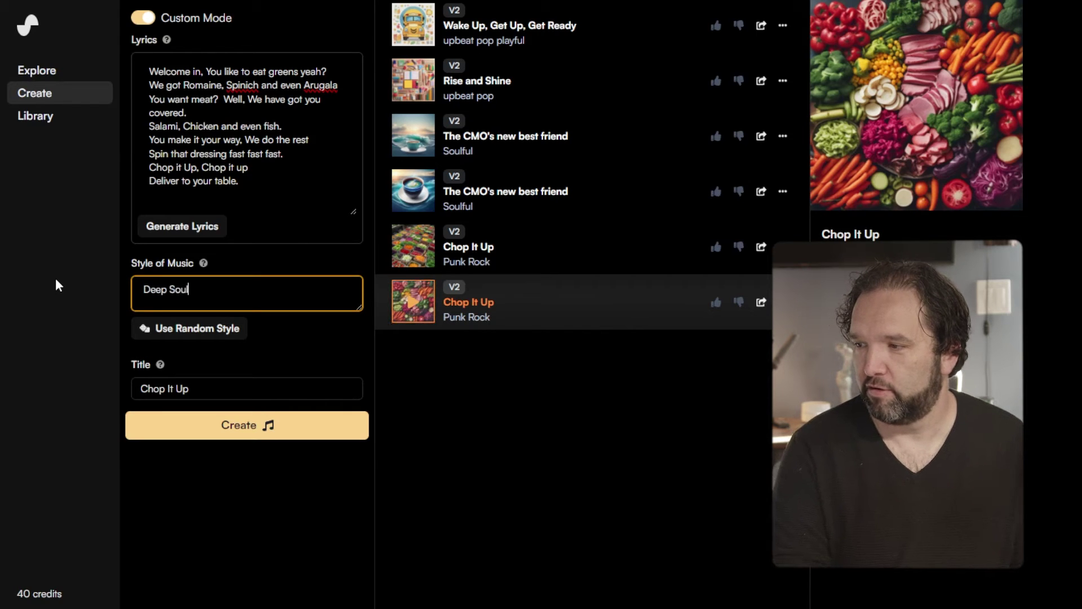
pyautogui.click(256, 427)
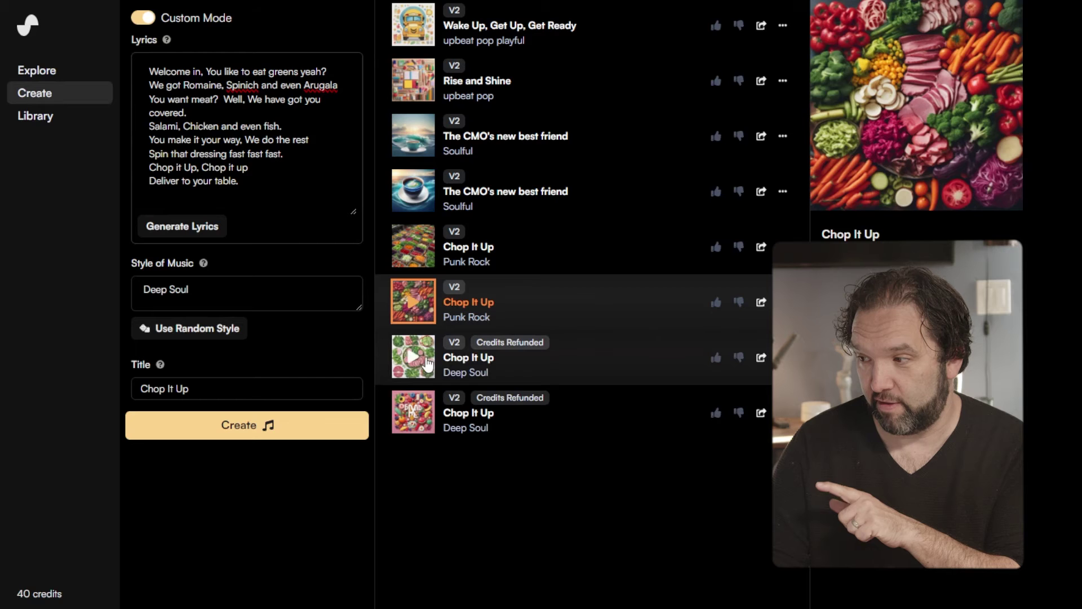
pyautogui.click(411, 359)
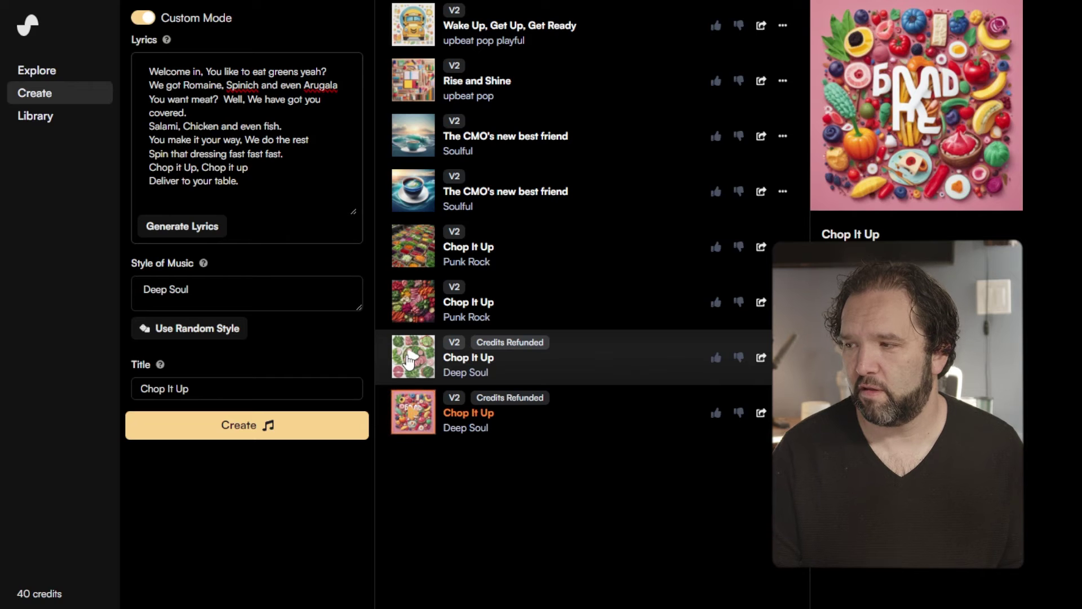
pyautogui.moveTo(505, 385)
# Step: Generate the Deep Soul song again with the same settings and play both new versions
pyautogui.click(253, 432)
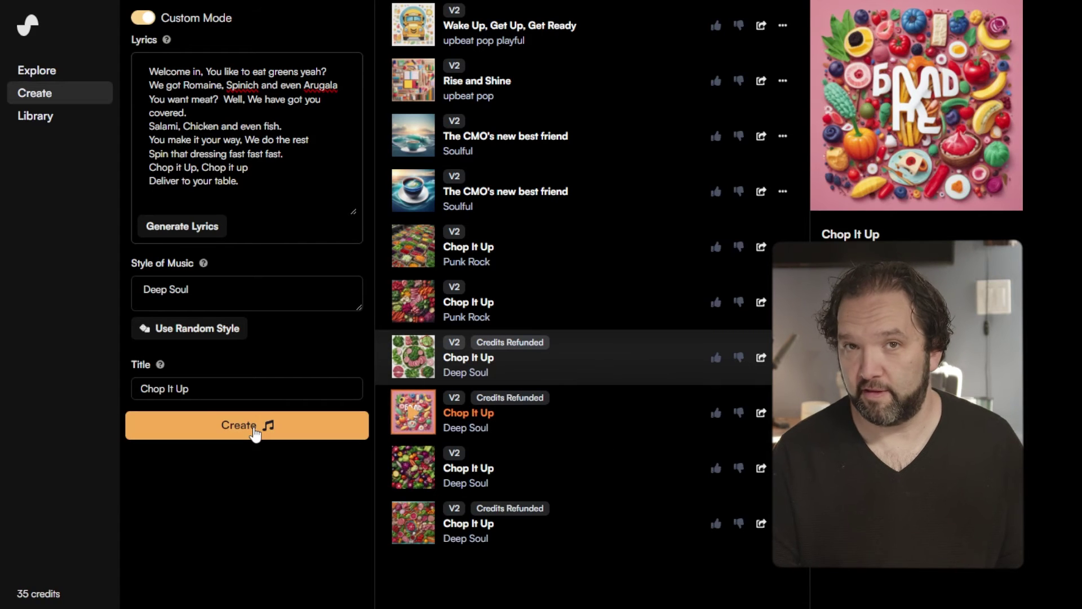
pyautogui.click(432, 467)
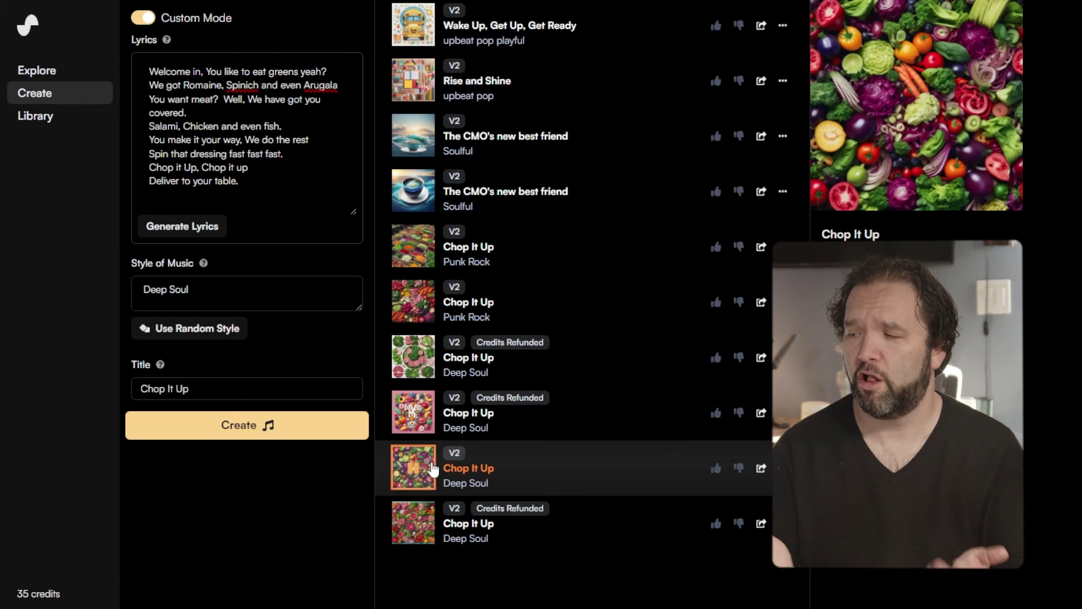
pyautogui.click(415, 527)
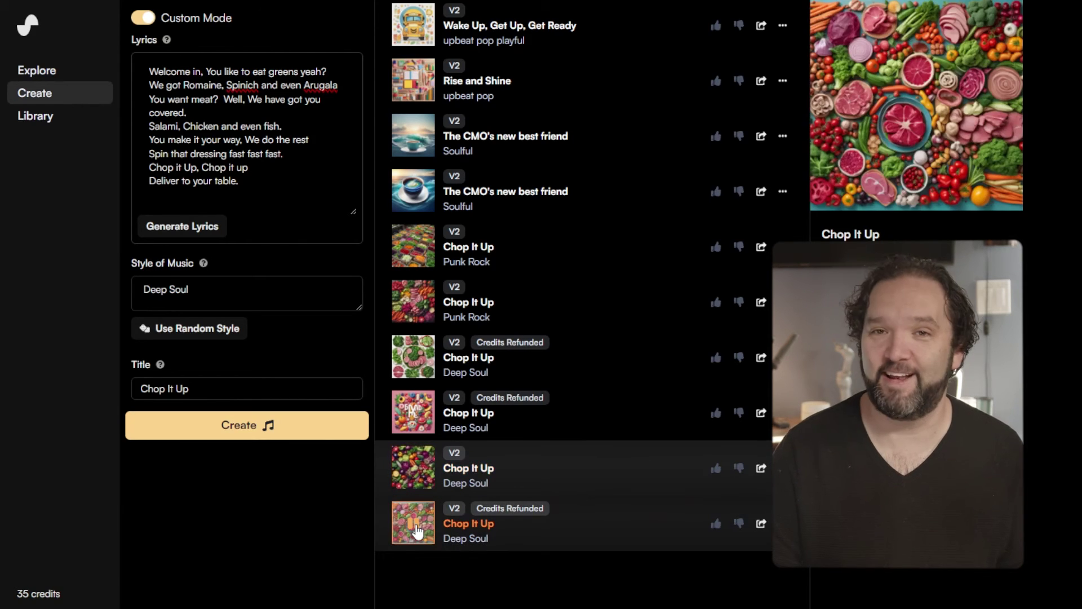
pyautogui.click(416, 530)
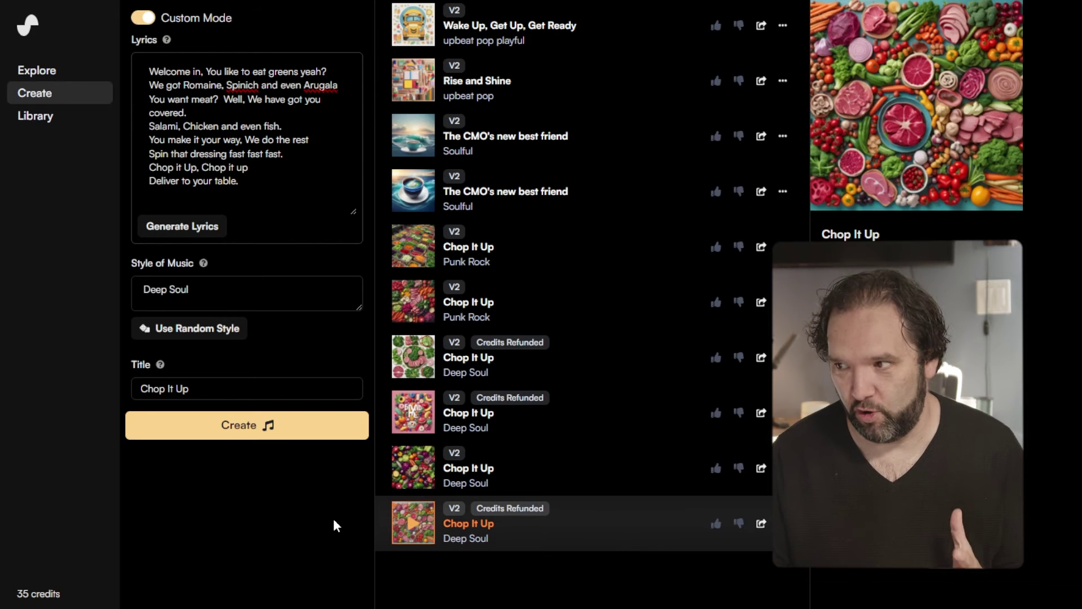
# Step: Have the written lyrics expanded by the AI lyric generator and create a Deep Soul song from them
pyautogui.click(175, 224)
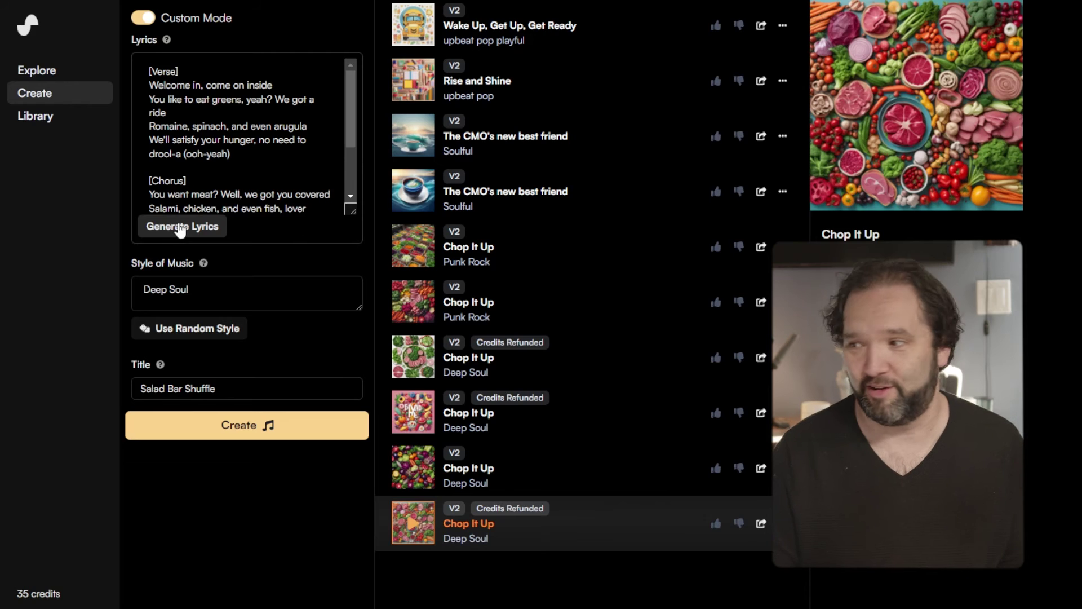
pyautogui.moveTo(206, 265)
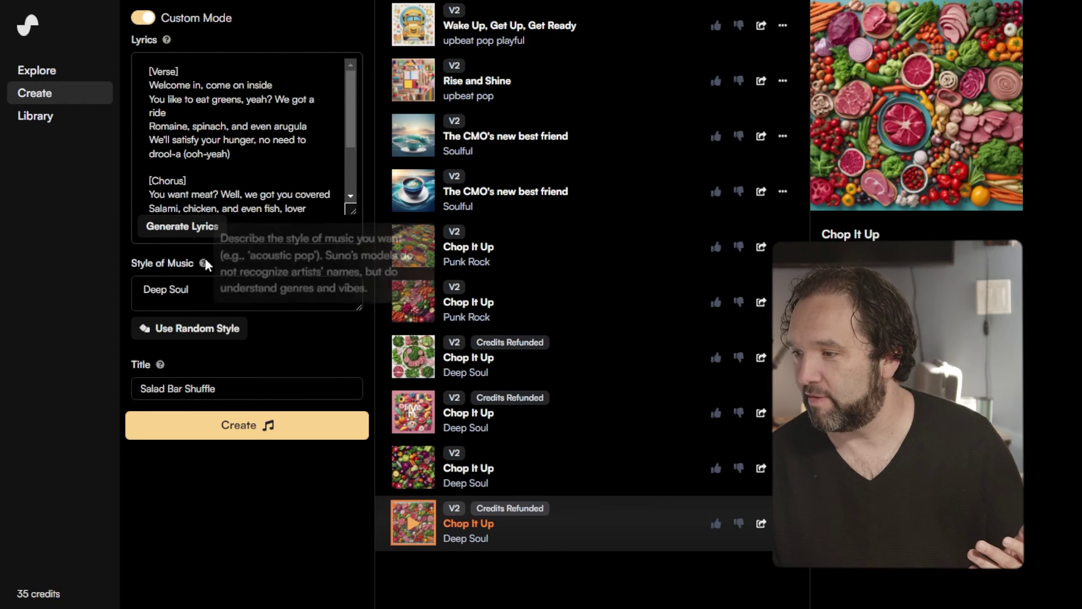
pyautogui.click(249, 438)
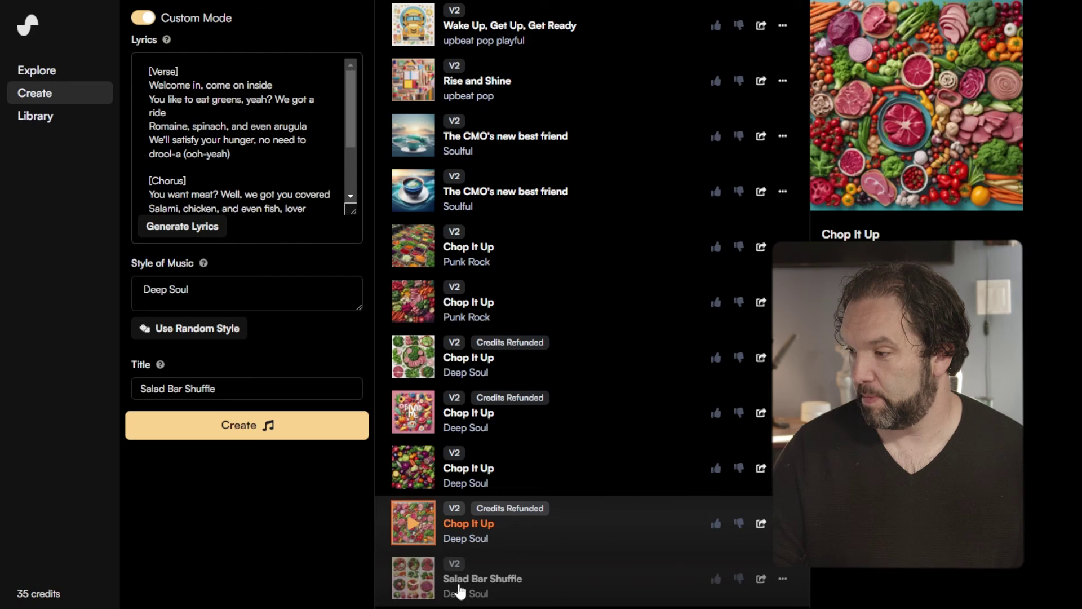
# Step: Listen to the new "Salad Bar Shuffle" songs and read through the generated verse and chorus lyrics
pyautogui.click(413, 581)
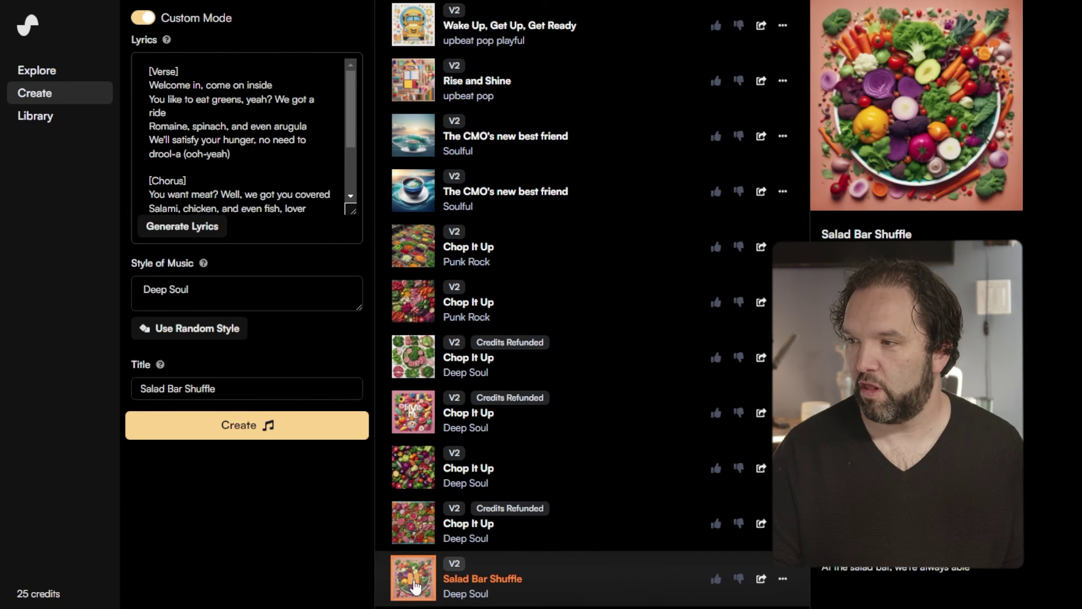
pyautogui.click(414, 586)
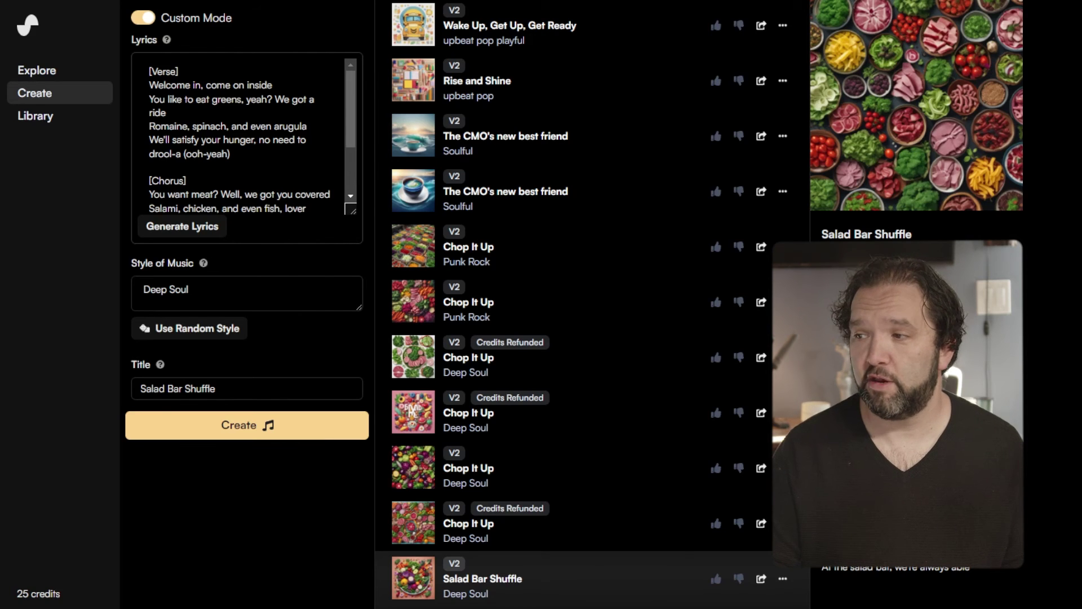
pyautogui.scroll(-2, 293, 165)
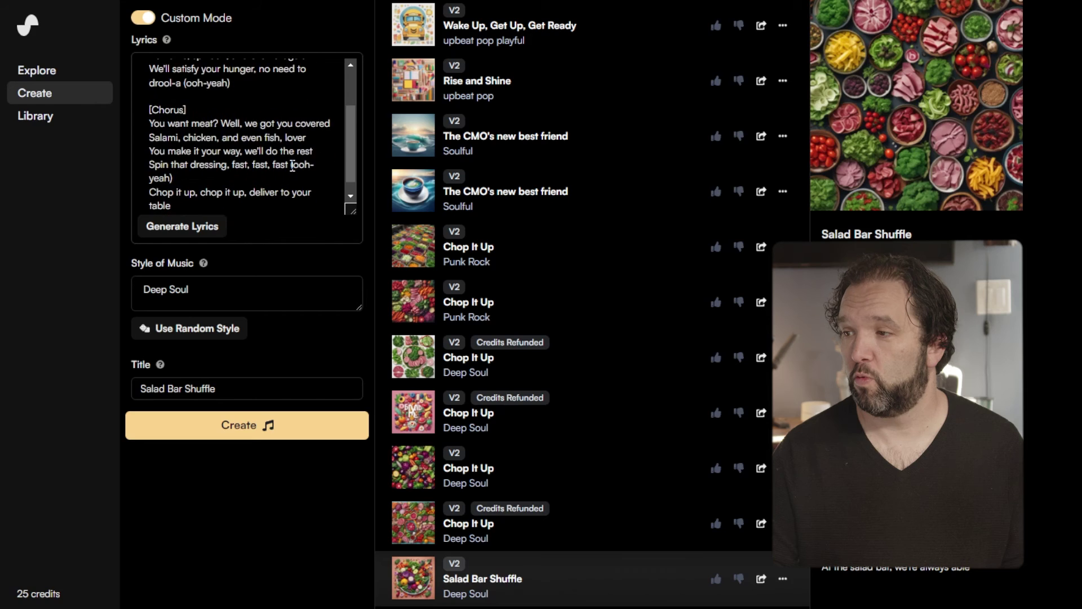